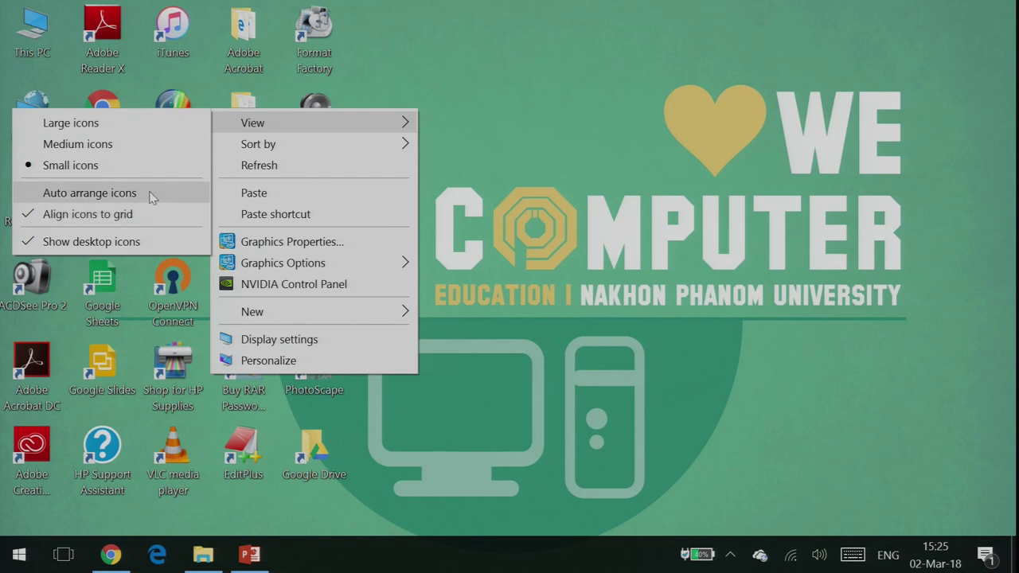
Step: Turn on automatic arrangement of the desktop icons, and turn it back off
{"action": "left_click", "coordinate": [151, 198]}
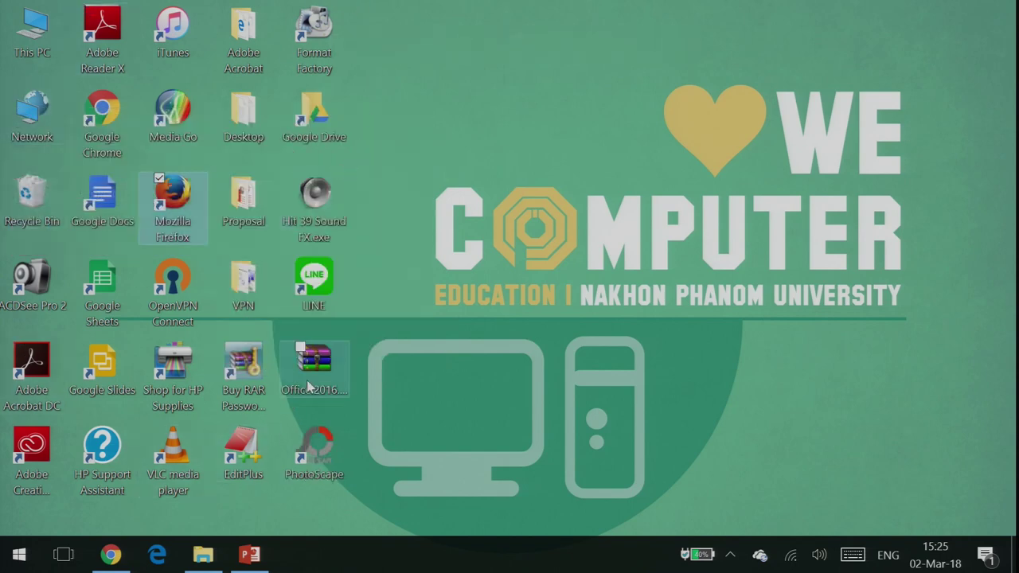
{"action": "right_click", "coordinate": [255, 189]}
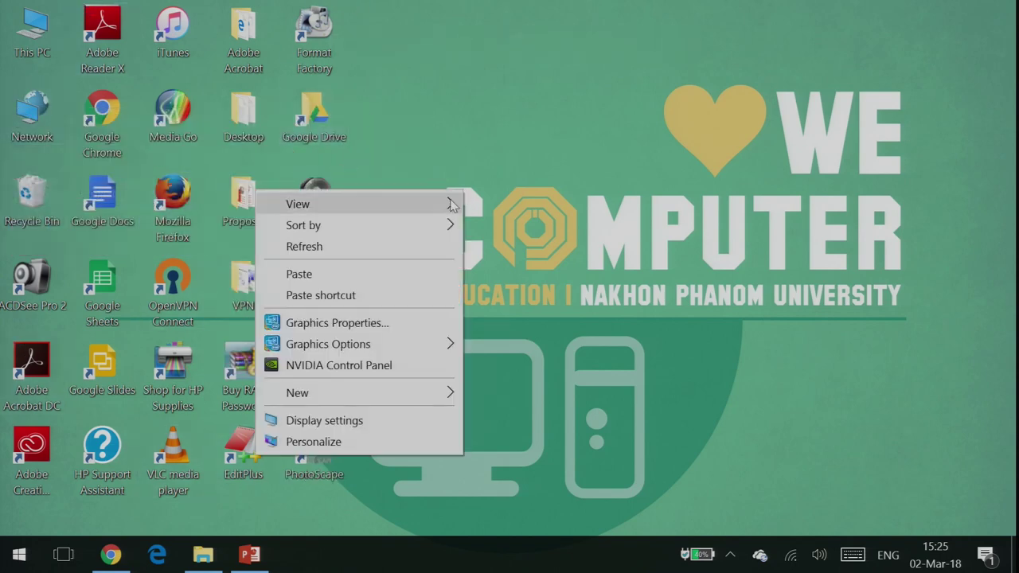
{"action": "mouse_move", "coordinate": [374, 207]}
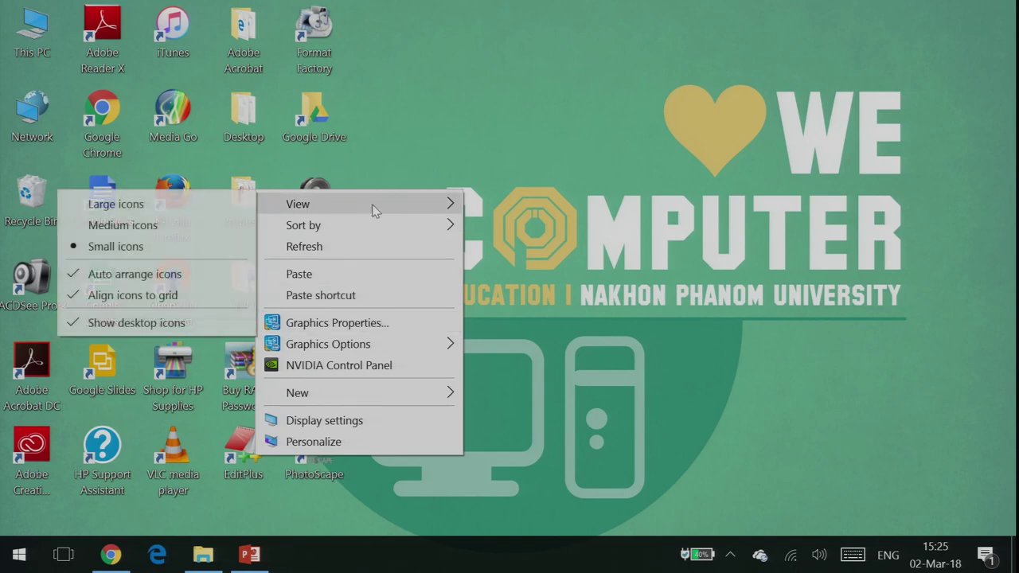
{"action": "left_click", "coordinate": [132, 276]}
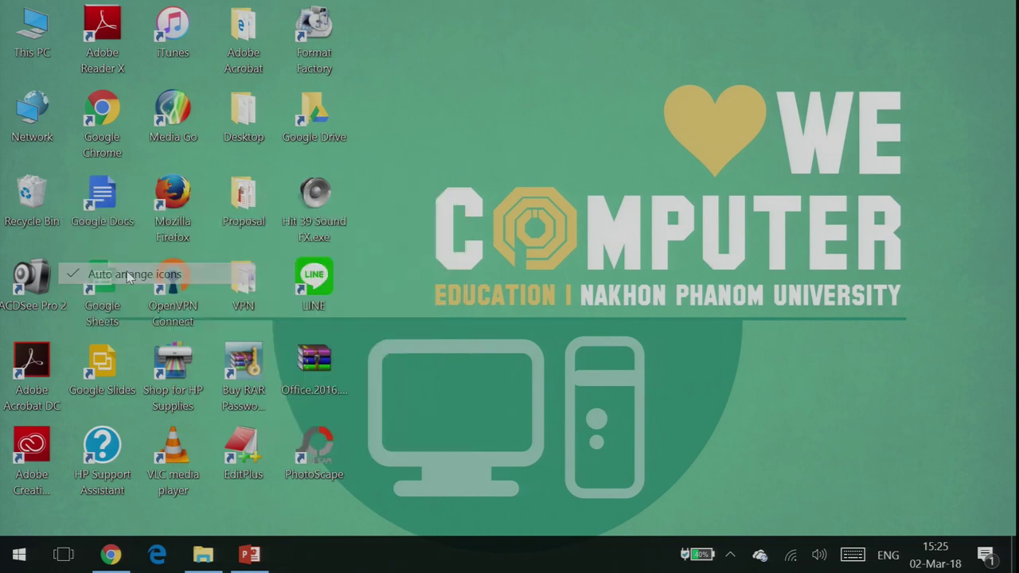
Step: Sort the desktop icons by name, and re-sort them by size
{"action": "right_click", "coordinate": [449, 132]}
{"action": "mouse_move", "coordinate": [388, 172]}
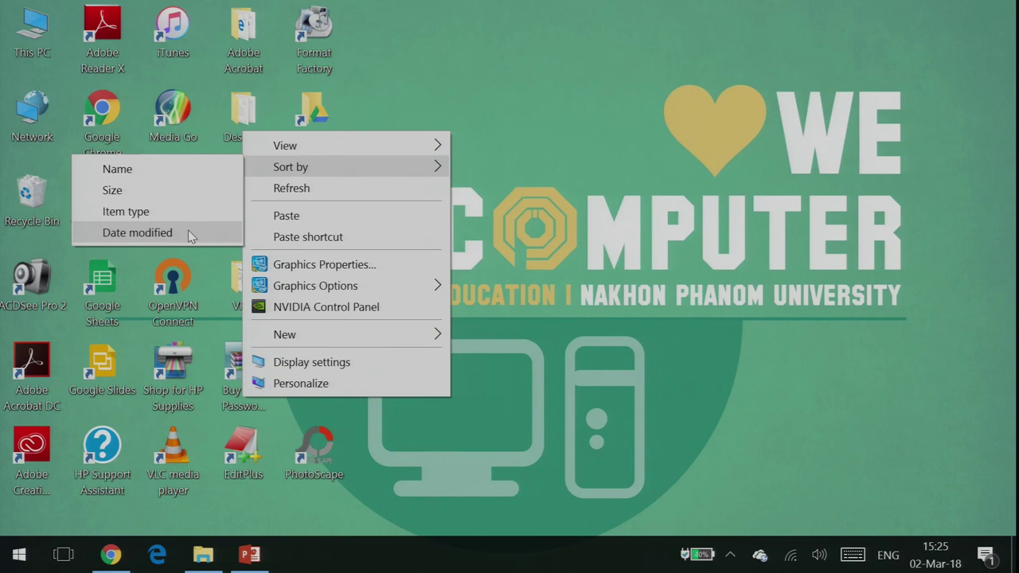
{"action": "left_click", "coordinate": [183, 169]}
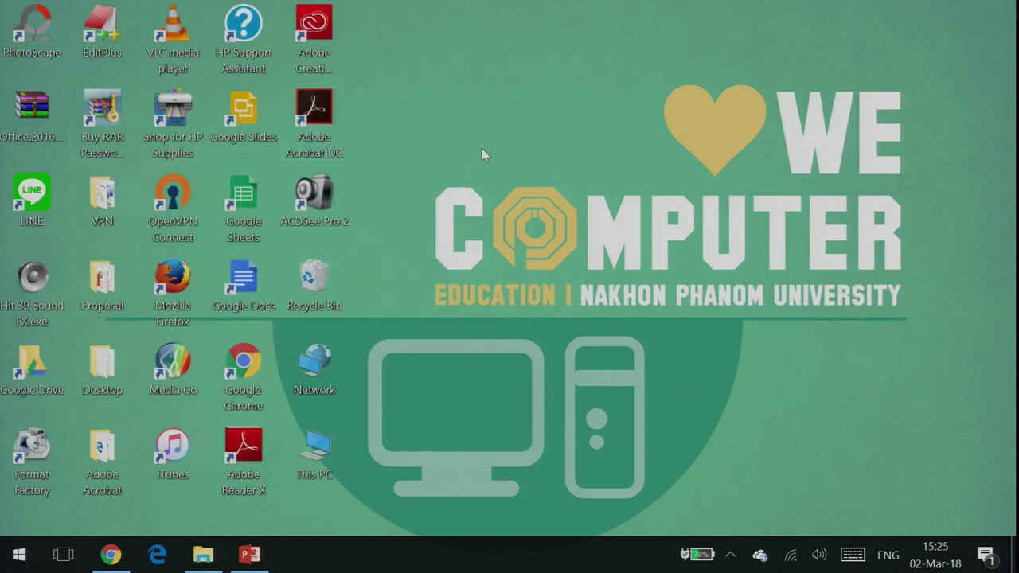
{"action": "right_click", "coordinate": [434, 126]}
{"action": "mouse_move", "coordinate": [334, 165]}
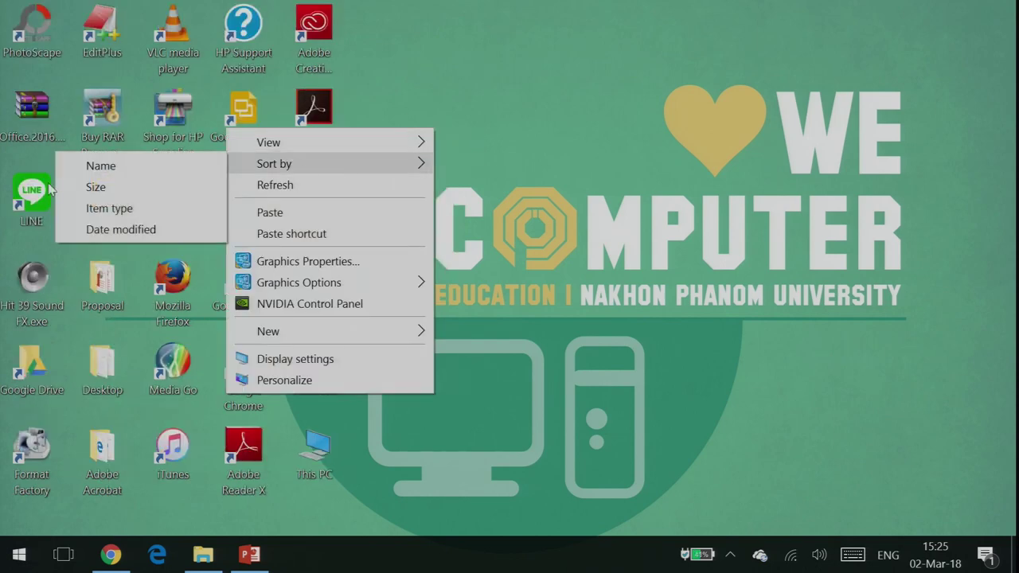
{"action": "left_click", "coordinate": [173, 184]}
Step: Sort the desktop icons by name
{"action": "right_click", "coordinate": [488, 113]}
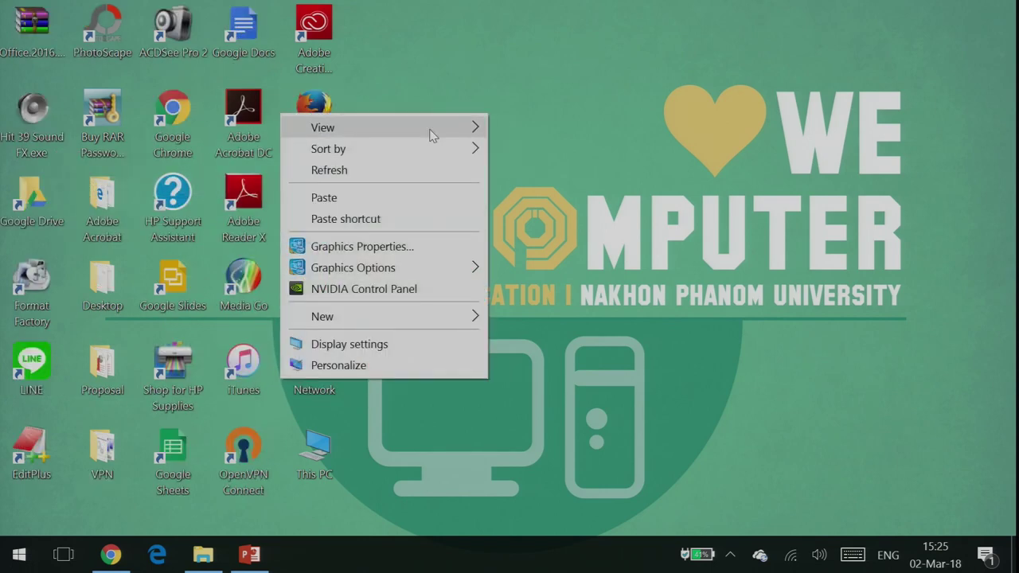
{"action": "mouse_move", "coordinate": [414, 152]}
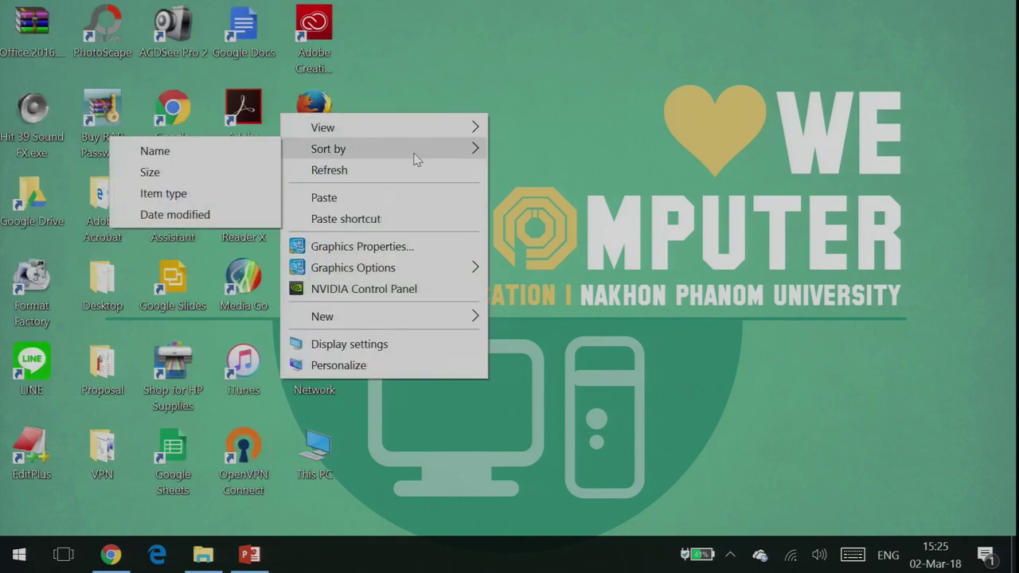
{"action": "left_click", "coordinate": [253, 151]}
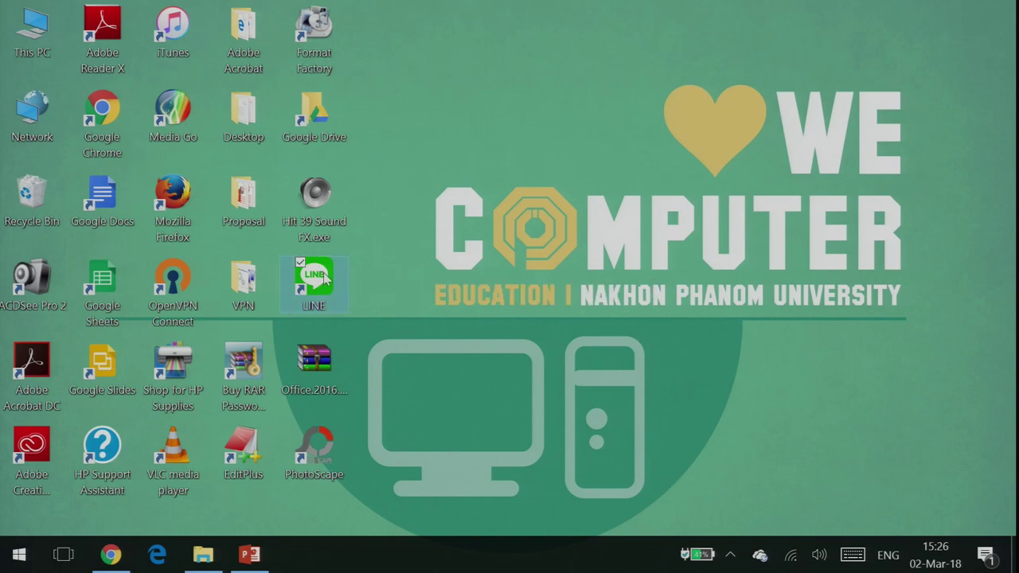
Step: Open the properties of the LINE desktop shortcut and move the window clear of the icons
{"action": "double_click", "coordinate": [333, 303]}
{"action": "right_click", "coordinate": [338, 308]}
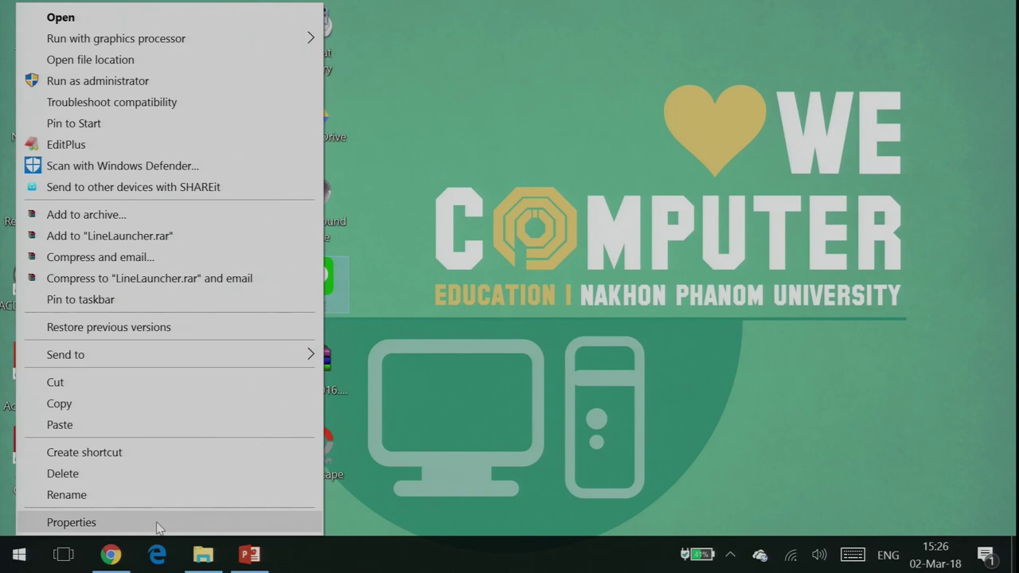
{"action": "left_click", "coordinate": [71, 522]}
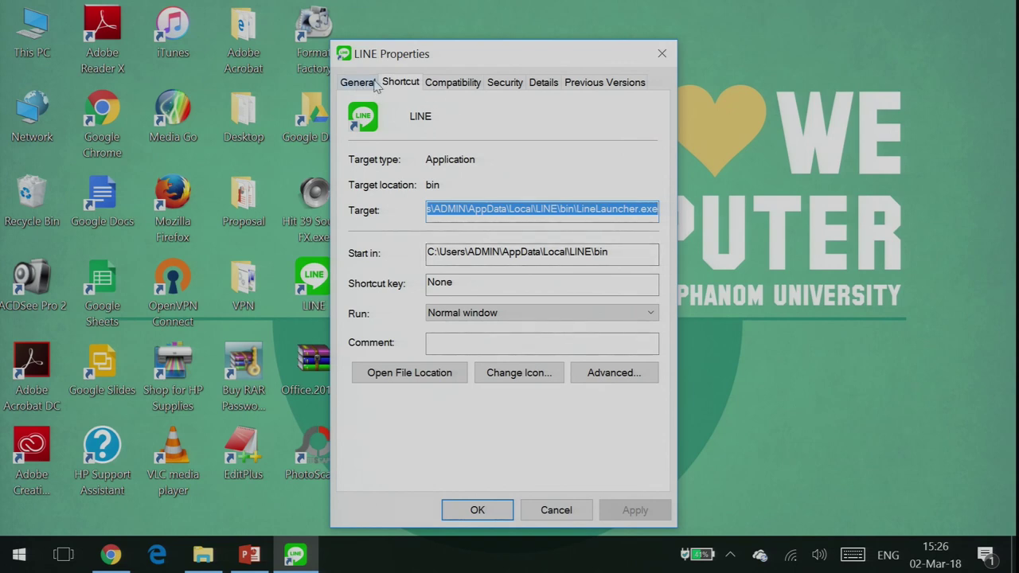
{"action": "left_click_drag", "start_coordinate": [486, 55], "coordinate": [529, 32]}
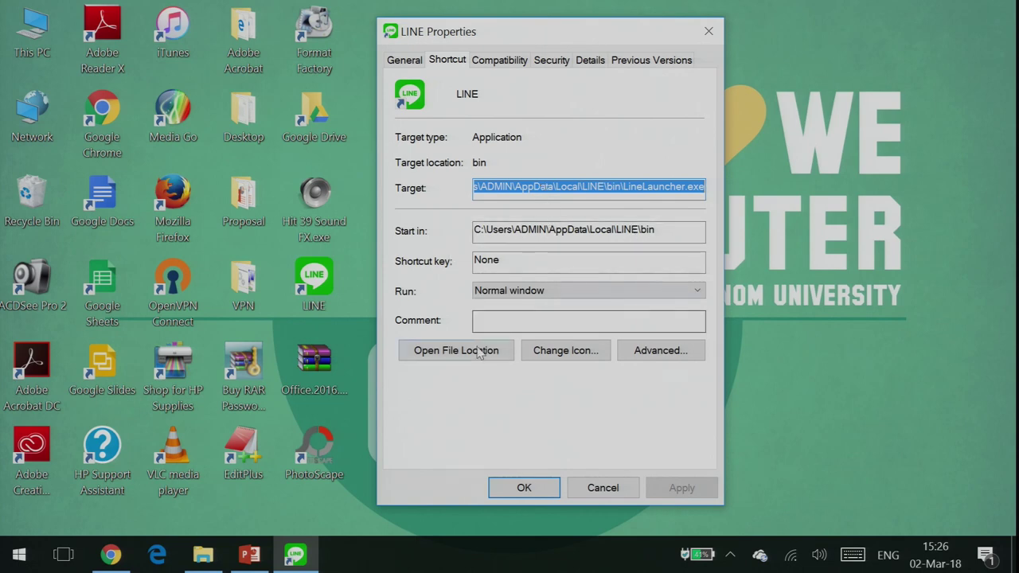
Step: Review the LINE shortcut's General, Security, Details and Previous Versions properties, and return to its Shortcut settings
{"action": "left_click", "coordinate": [410, 62]}
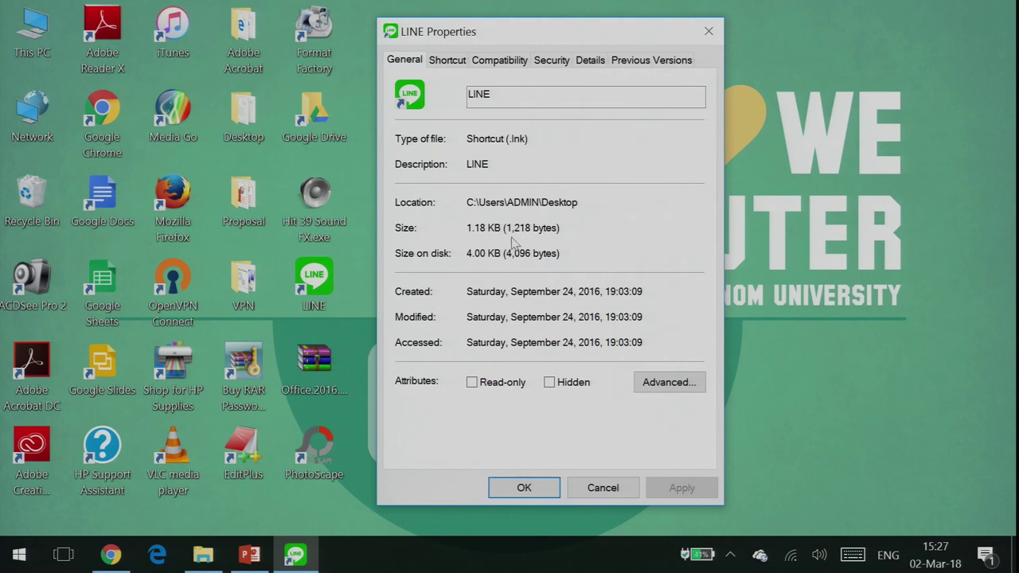
{"action": "left_click", "coordinate": [544, 67]}
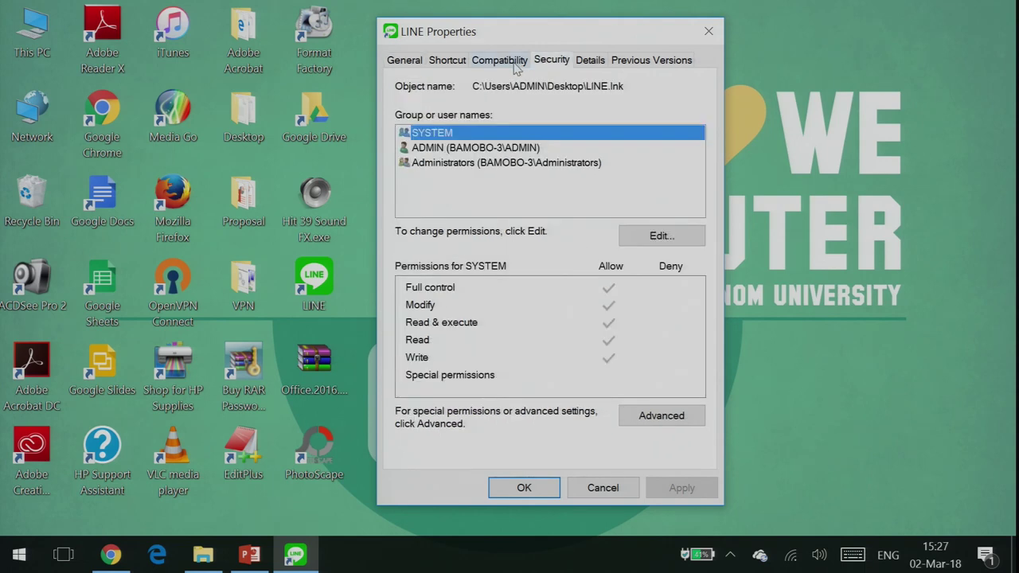
{"action": "left_click", "coordinate": [602, 62]}
{"action": "left_click", "coordinate": [650, 62]}
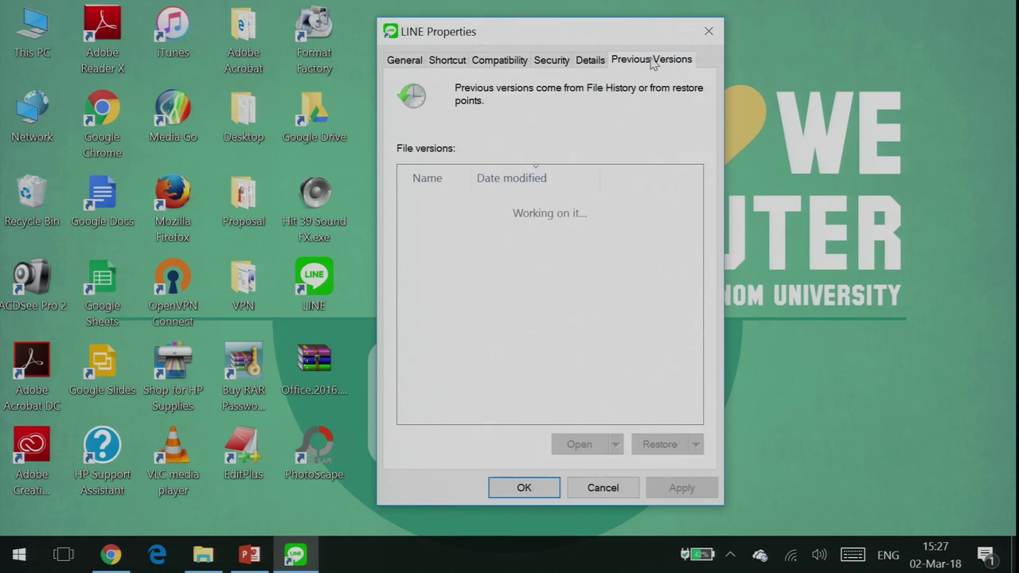
{"action": "left_click", "coordinate": [444, 62]}
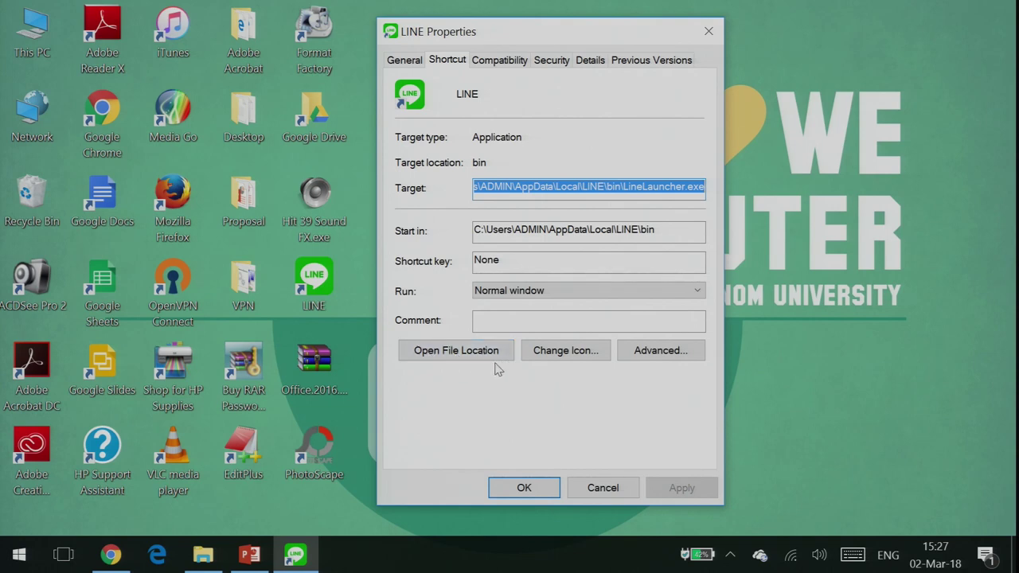
Step: View the LINE shortcut's icon choices and the icon file browser, cancel both, and close the properties without changes
{"action": "left_click", "coordinate": [561, 357]}
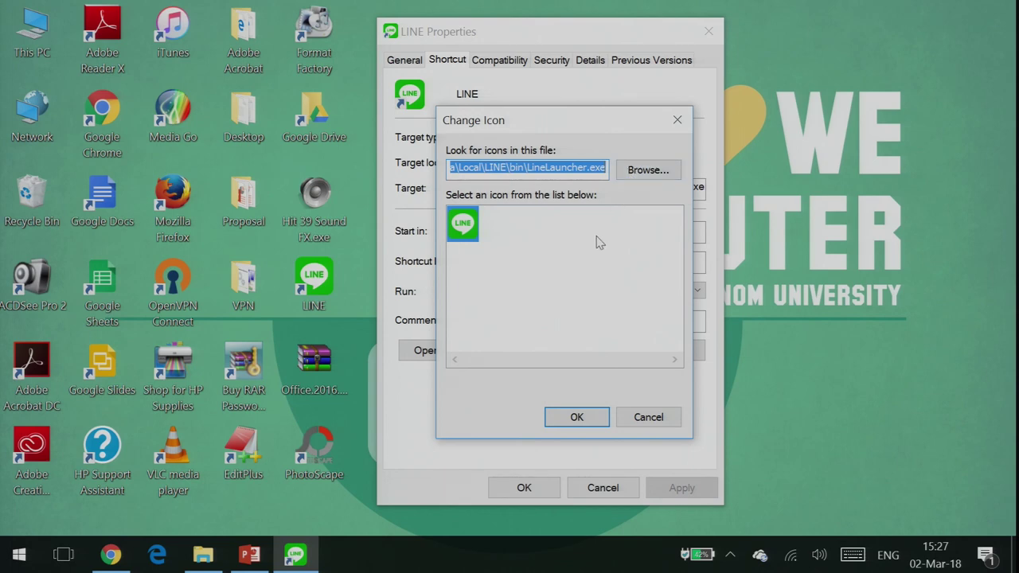
{"action": "left_click", "coordinate": [622, 175]}
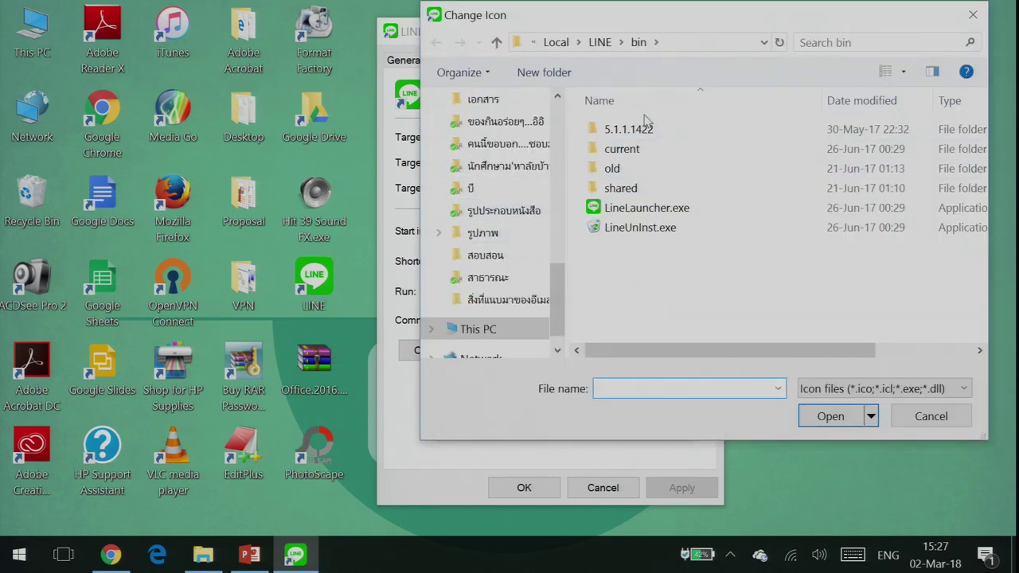
{"action": "left_click", "coordinate": [922, 416]}
{"action": "left_click", "coordinate": [641, 419]}
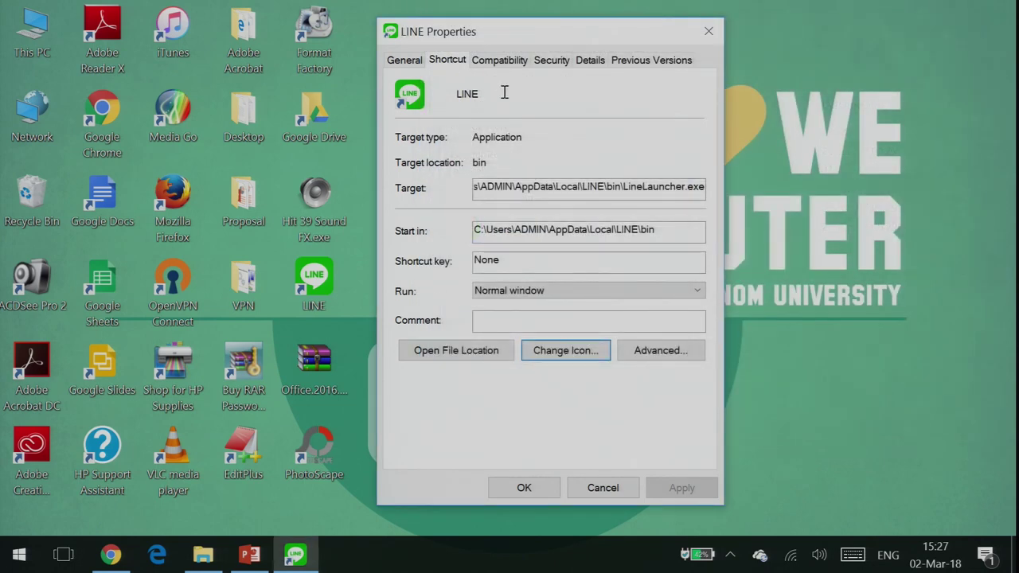
{"action": "left_click", "coordinate": [584, 489]}
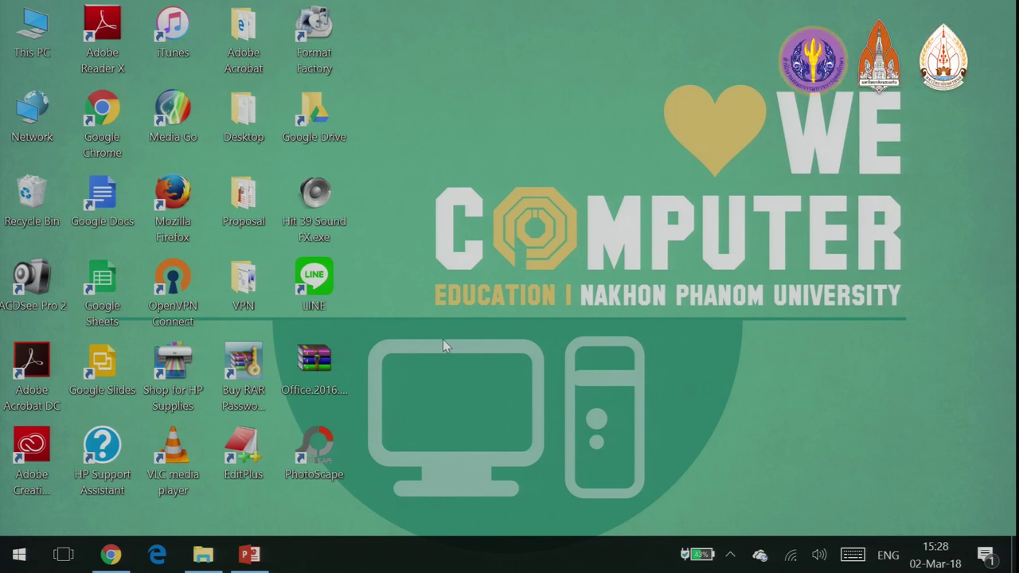
Step: Look through the Start menu's pinned tiles and the beginning of its app list, and close it
{"action": "left_click", "coordinate": [4, 561]}
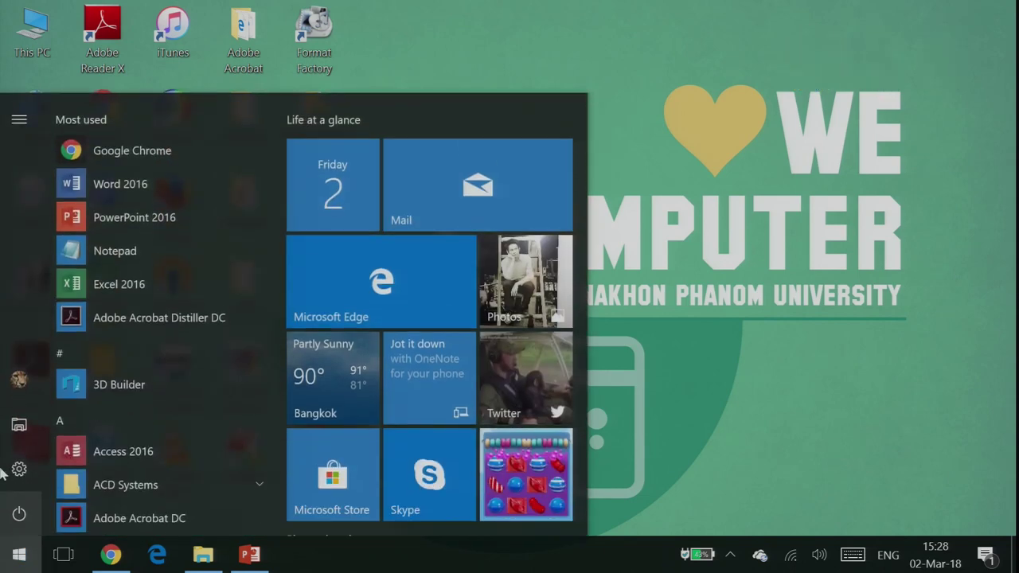
{"action": "scroll", "coordinate": [259, 426], "scroll_direction": "down", "scroll_amount": 10}
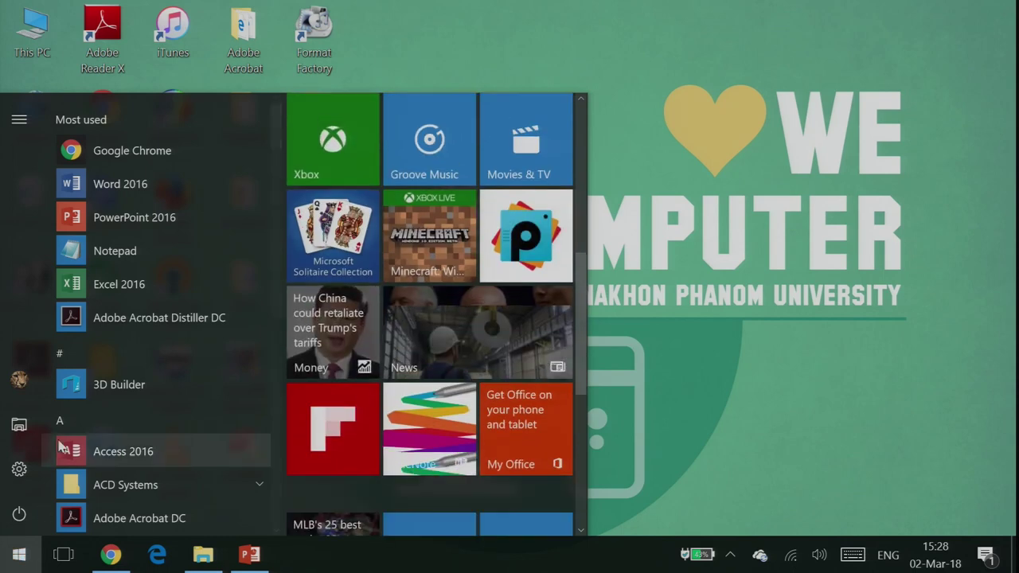
{"action": "scroll", "coordinate": [138, 315], "scroll_direction": "down", "scroll_amount": 4}
{"action": "scroll", "coordinate": [117, 228], "scroll_direction": "down", "scroll_amount": 2}
{"action": "scroll", "coordinate": [408, 340], "scroll_direction": "down", "scroll_amount": 5}
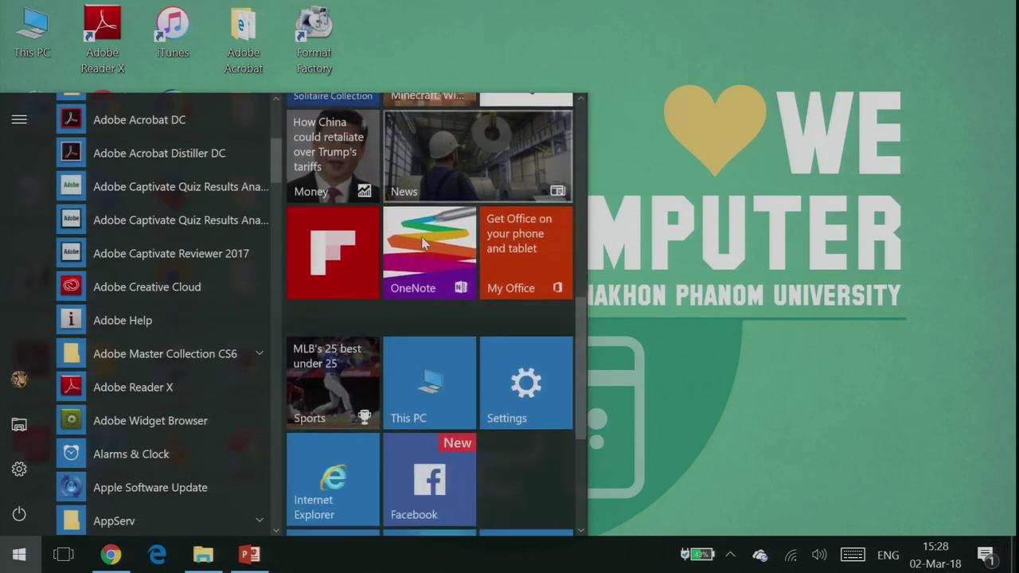
{"action": "scroll", "coordinate": [410, 334], "scroll_direction": "up", "scroll_amount": 2}
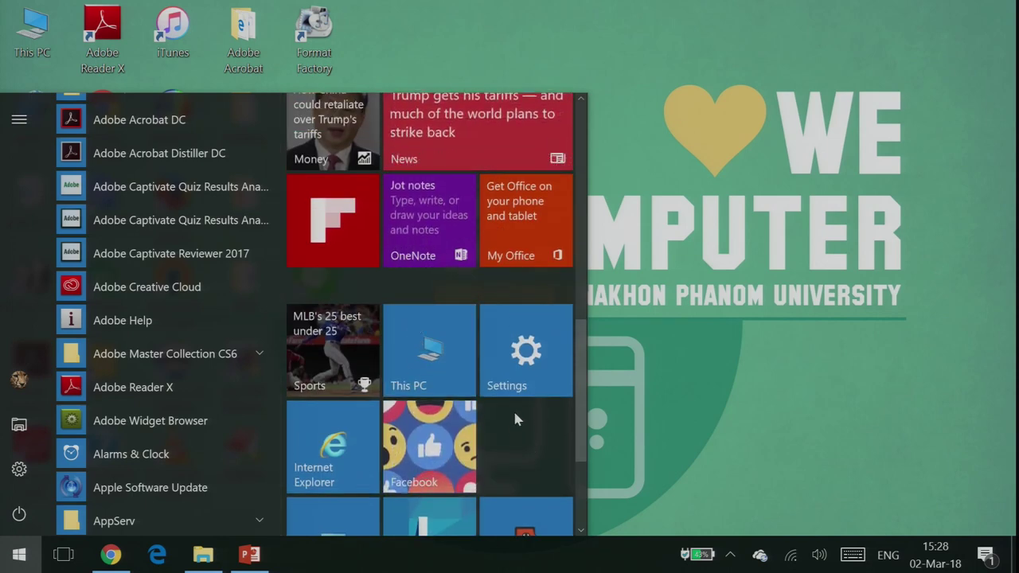
{"action": "left_click", "coordinate": [746, 263]}
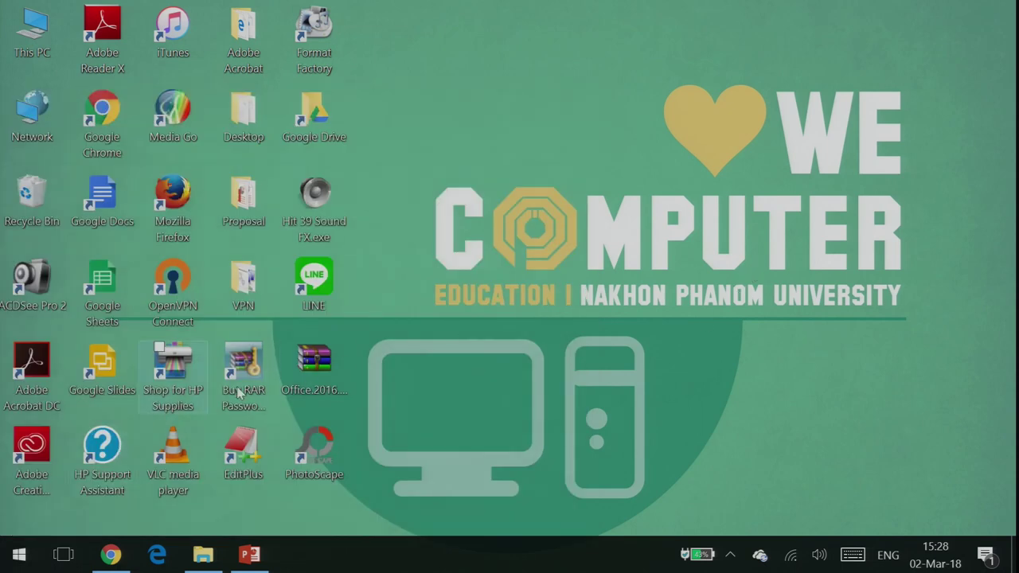
Step: View the actions available for the LINE desktop shortcut, including Pin to Start, and dismiss them
{"action": "left_click", "coordinate": [314, 277]}
{"action": "right_click", "coordinate": [317, 273]}
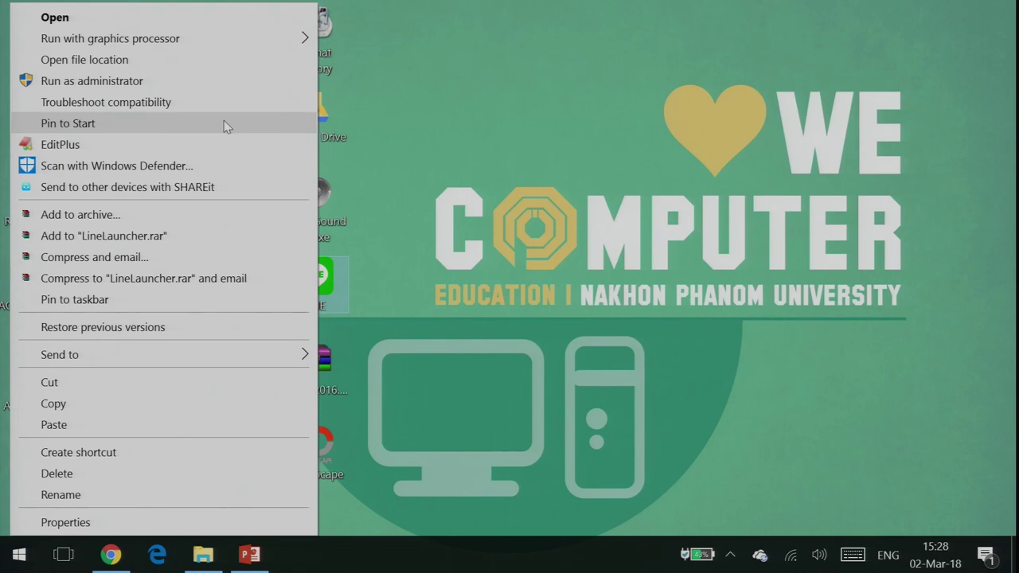
{"action": "left_click", "coordinate": [538, 186]}
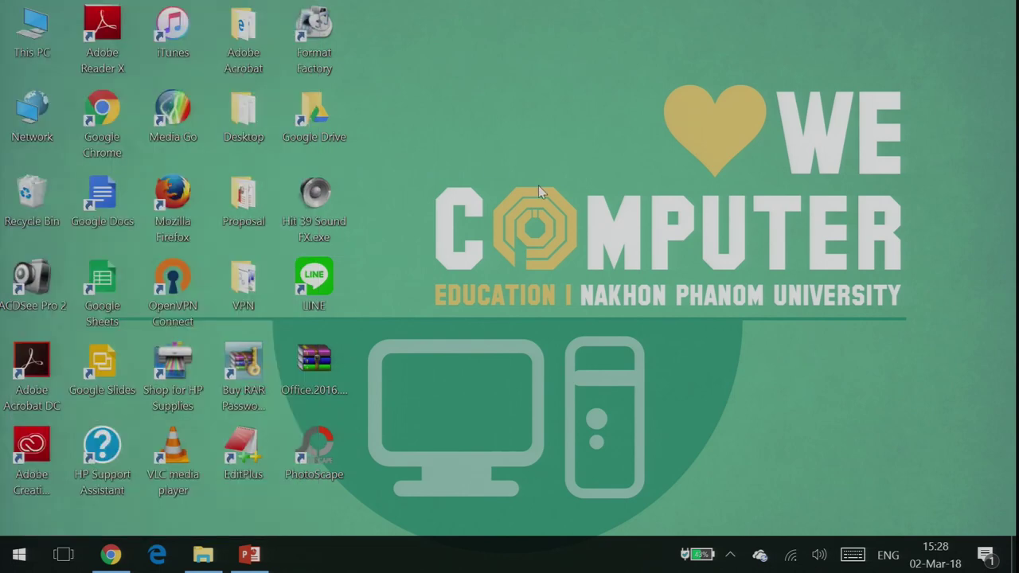
Step: Examine the Start menu's pinned tiles down to the last group and its app list through the letter K, and close it
{"action": "left_click", "coordinate": [19, 555]}
{"action": "scroll", "coordinate": [238, 304], "scroll_direction": "down", "scroll_amount": 3}
{"action": "scroll", "coordinate": [430, 319], "scroll_direction": "down", "scroll_amount": 10}
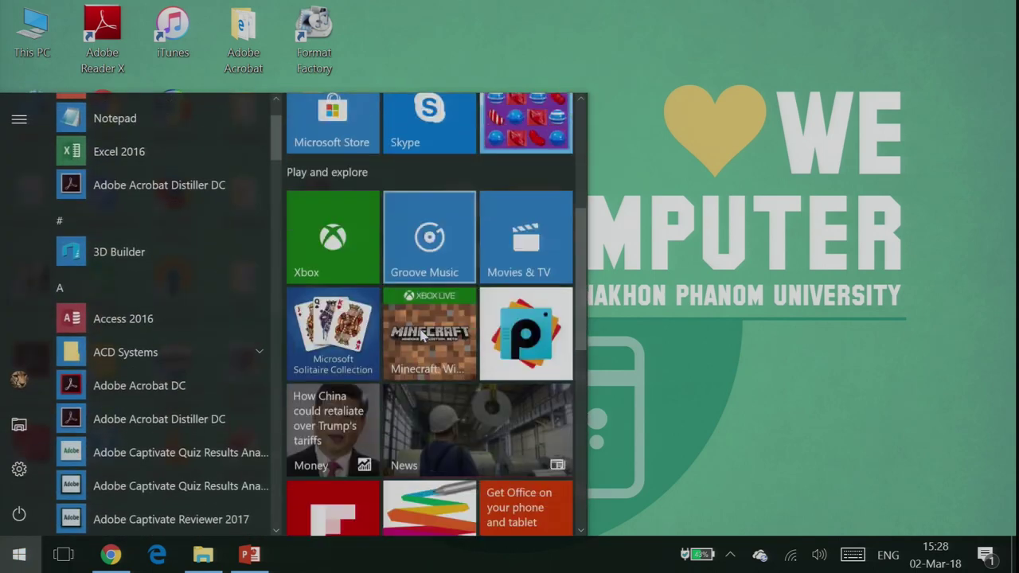
{"action": "scroll", "coordinate": [205, 319], "scroll_direction": "down", "scroll_amount": 5}
{"action": "scroll", "coordinate": [177, 292], "scroll_direction": "down", "scroll_amount": 2}
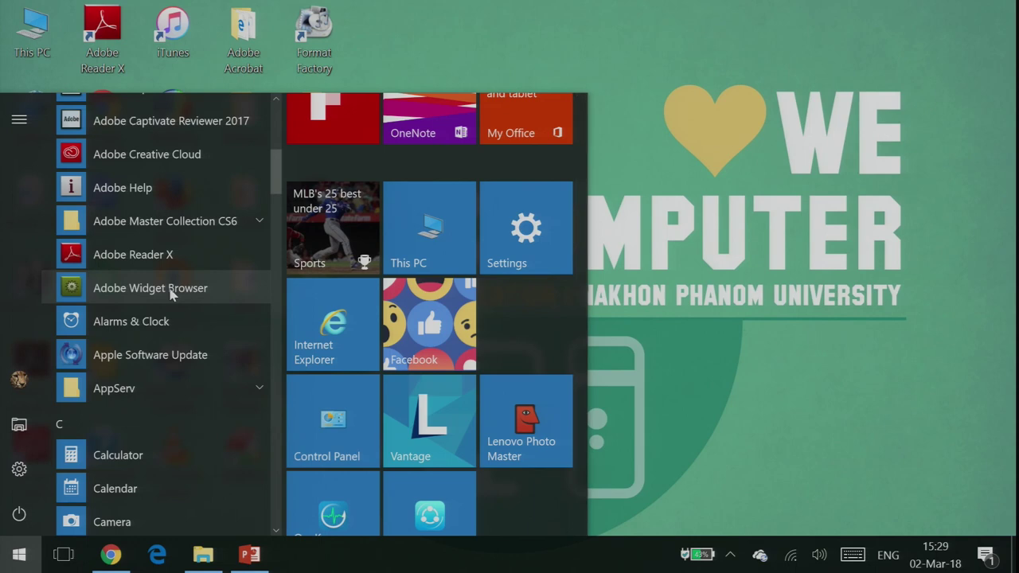
{"action": "scroll", "coordinate": [170, 294], "scroll_direction": "down", "scroll_amount": 7}
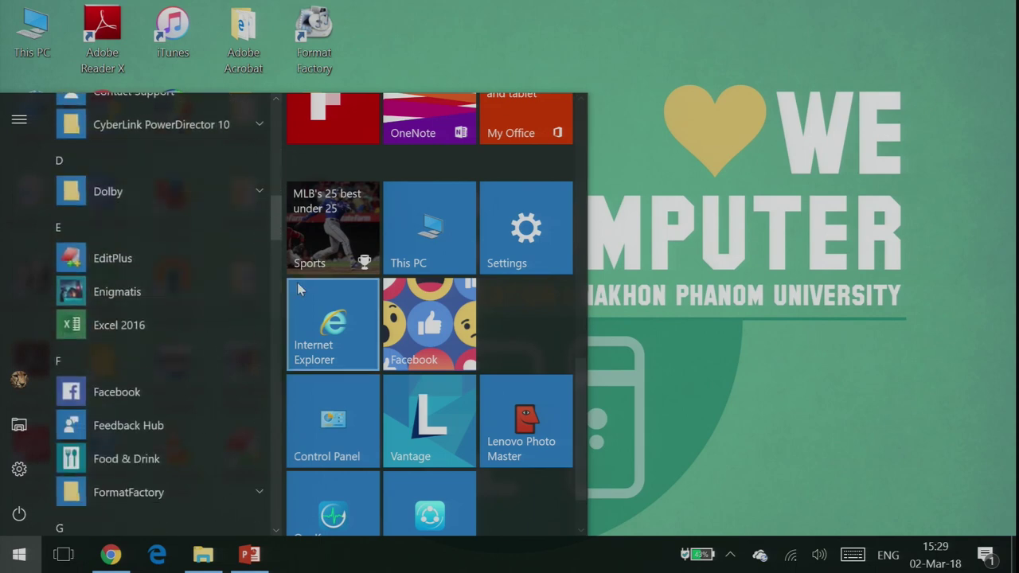
{"action": "scroll", "coordinate": [445, 306], "scroll_direction": "down", "scroll_amount": 1}
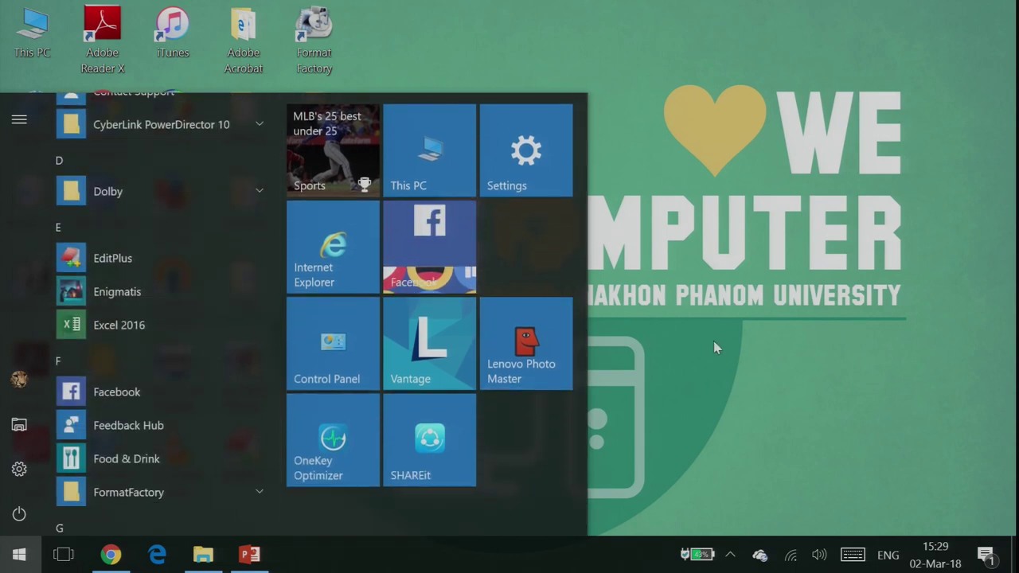
{"action": "scroll", "coordinate": [106, 332], "scroll_direction": "down", "scroll_amount": 3}
{"action": "scroll", "coordinate": [108, 391], "scroll_direction": "down", "scroll_amount": 6}
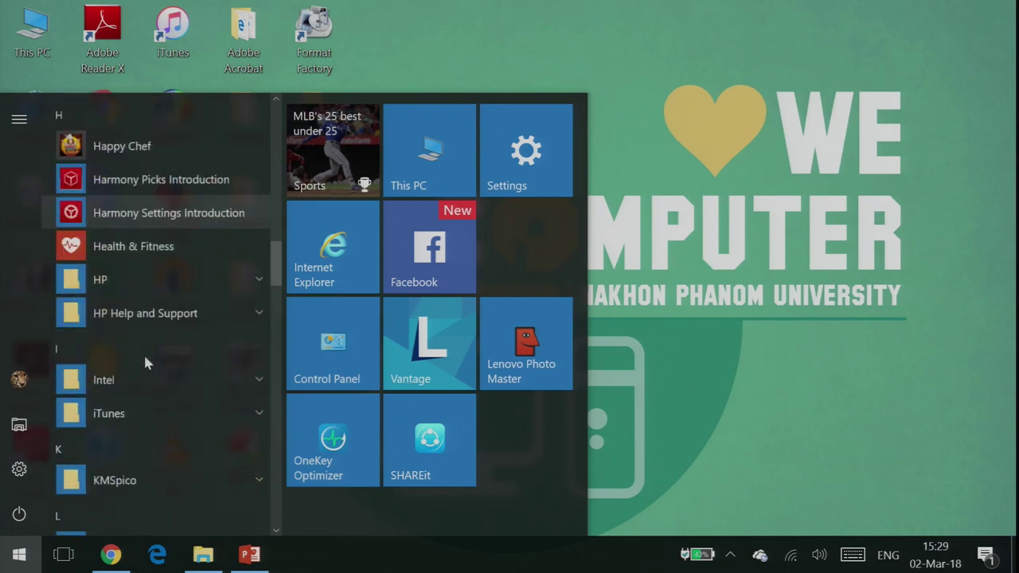
{"action": "left_click", "coordinate": [696, 398]}
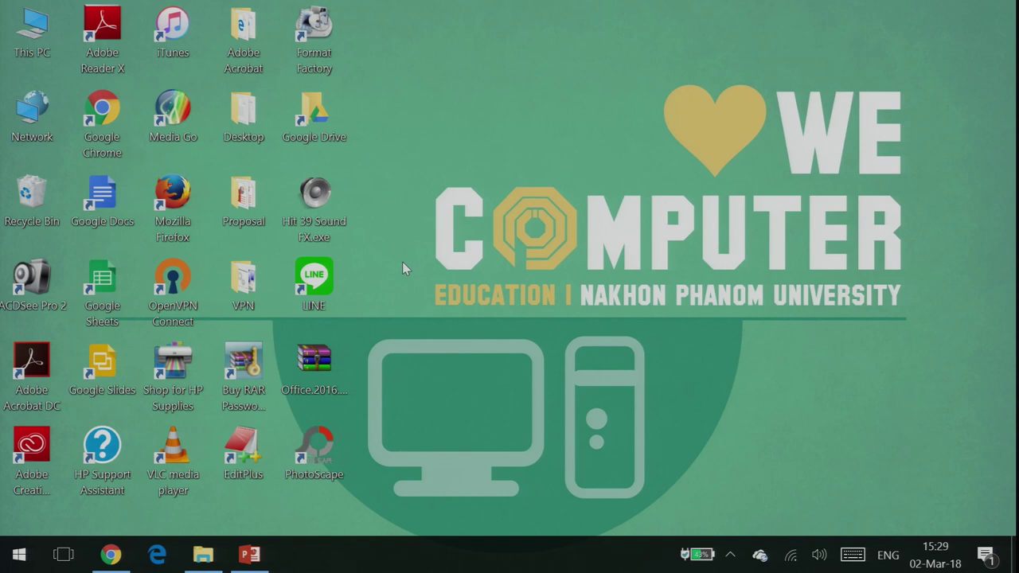
Step: Start creating a new shortcut on the desktop and open the file and folder browser for its target
{"action": "right_click", "coordinate": [410, 144]}
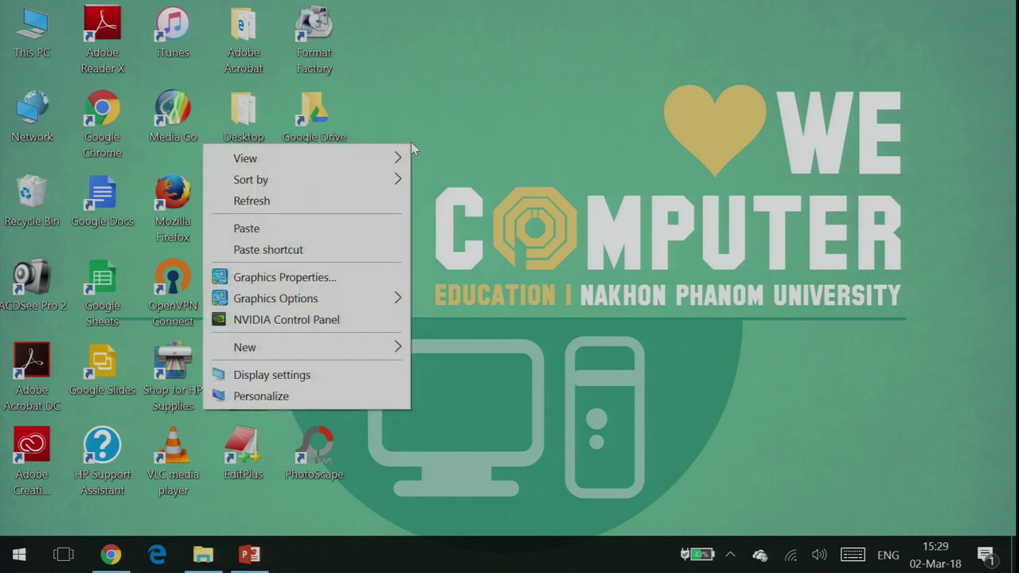
{"action": "left_click", "coordinate": [350, 347]}
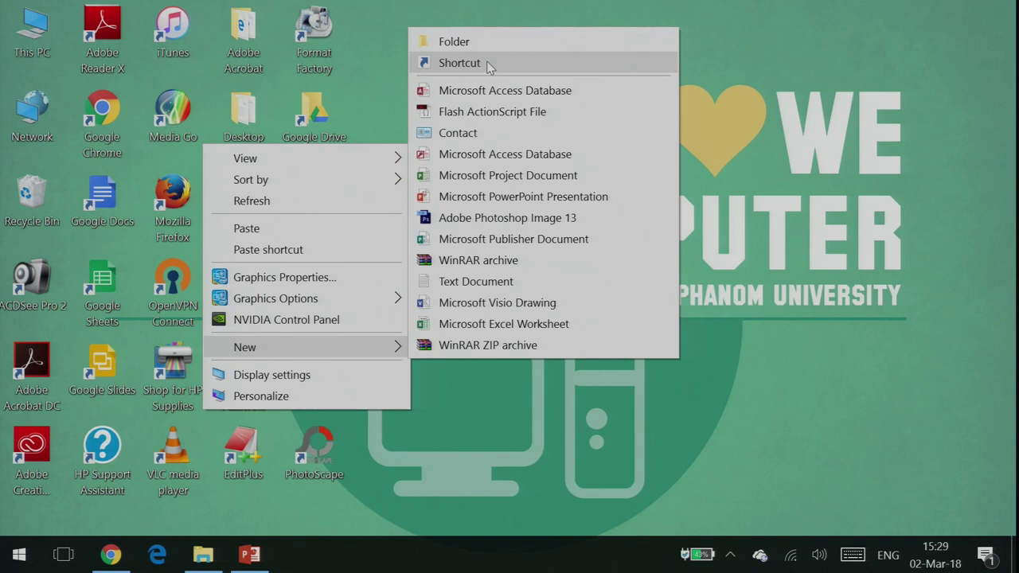
{"action": "left_click", "coordinate": [460, 63]}
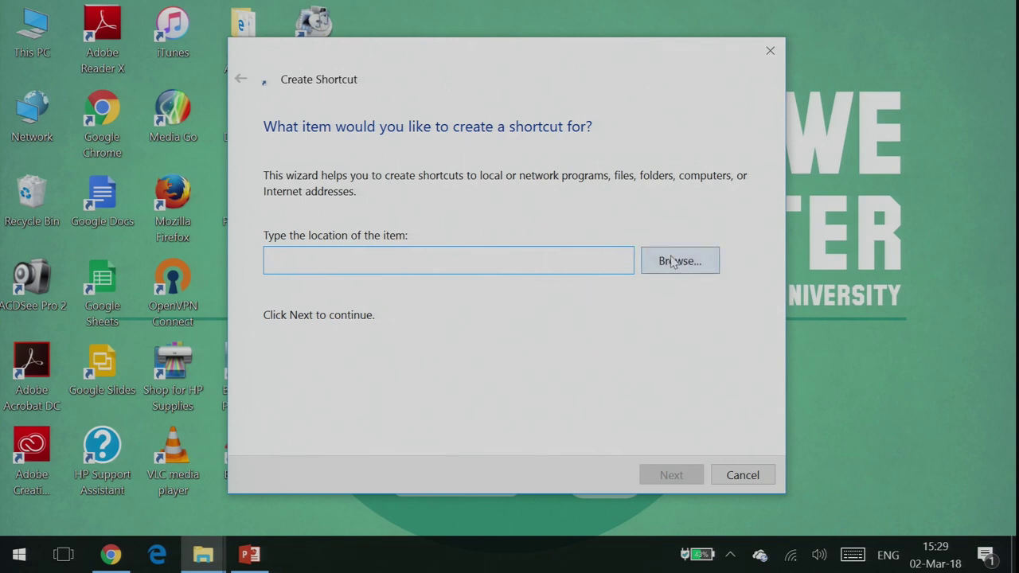
{"action": "left_click", "coordinate": [673, 263]}
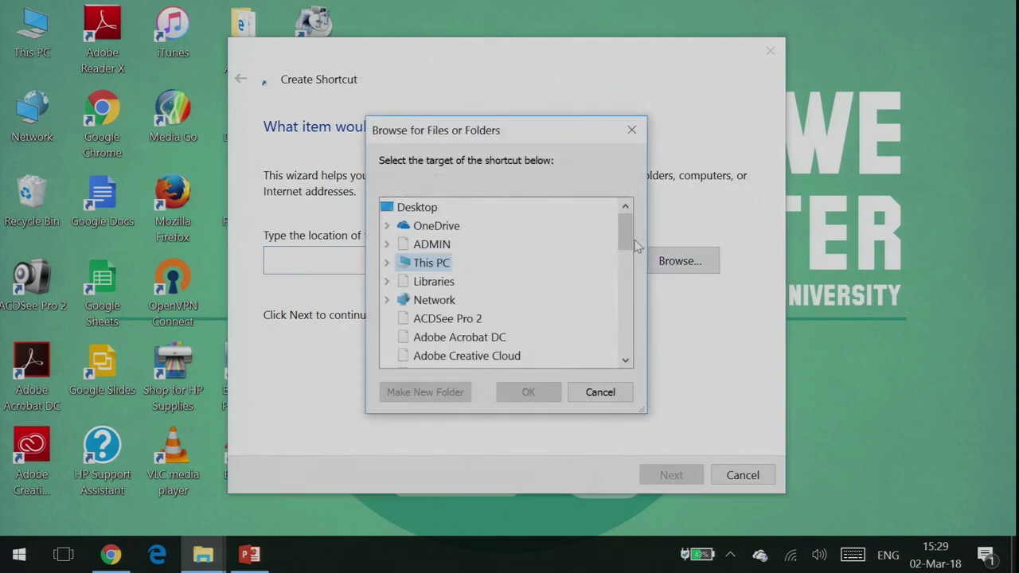
Step: Look through the desktop items and the folders and drives under This PC as possible shortcut targets
{"action": "left_click_drag", "start_coordinate": [620, 233], "coordinate": [637, 314]}
{"action": "scroll", "coordinate": [520, 275], "scroll_direction": "down", "scroll_amount": 2}
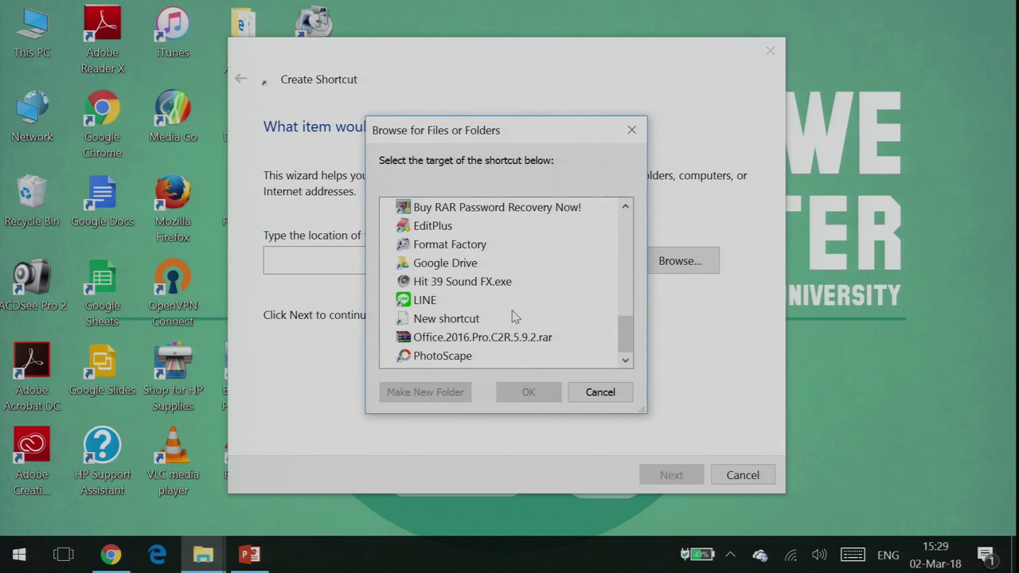
{"action": "scroll", "coordinate": [530, 309], "scroll_direction": "up", "scroll_amount": 10}
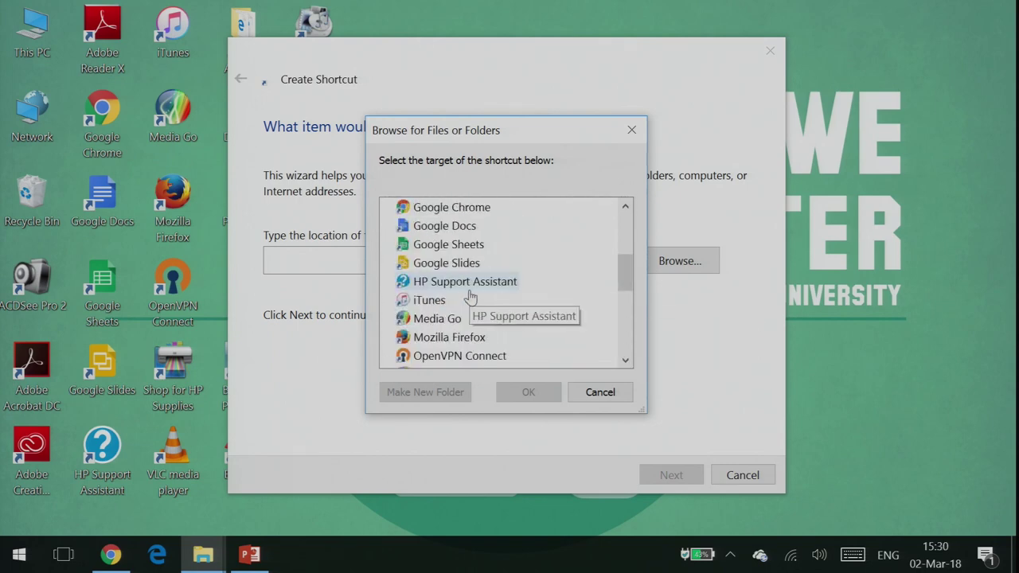
{"action": "left_click", "coordinate": [410, 207]}
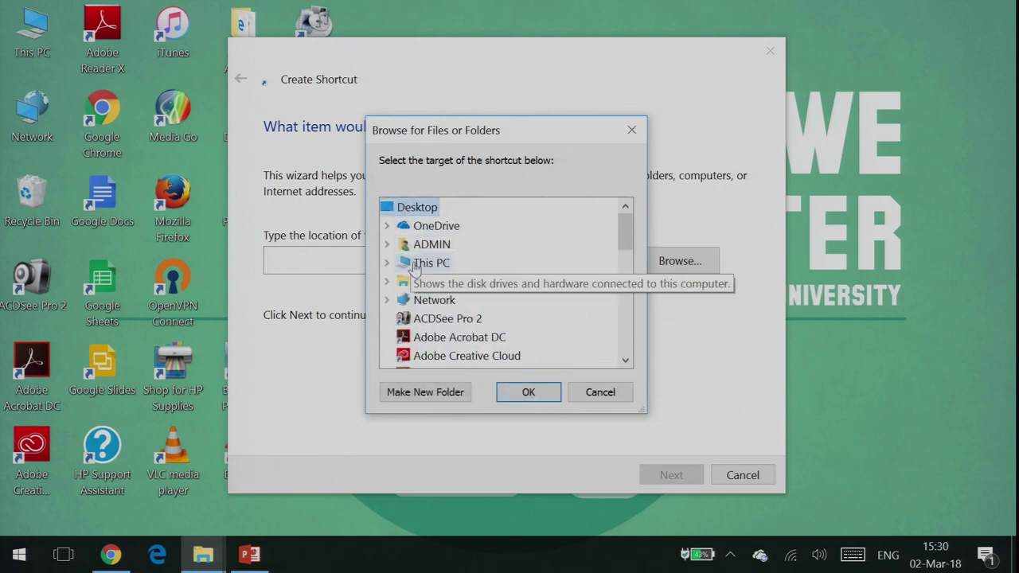
{"action": "double_click", "coordinate": [433, 269]}
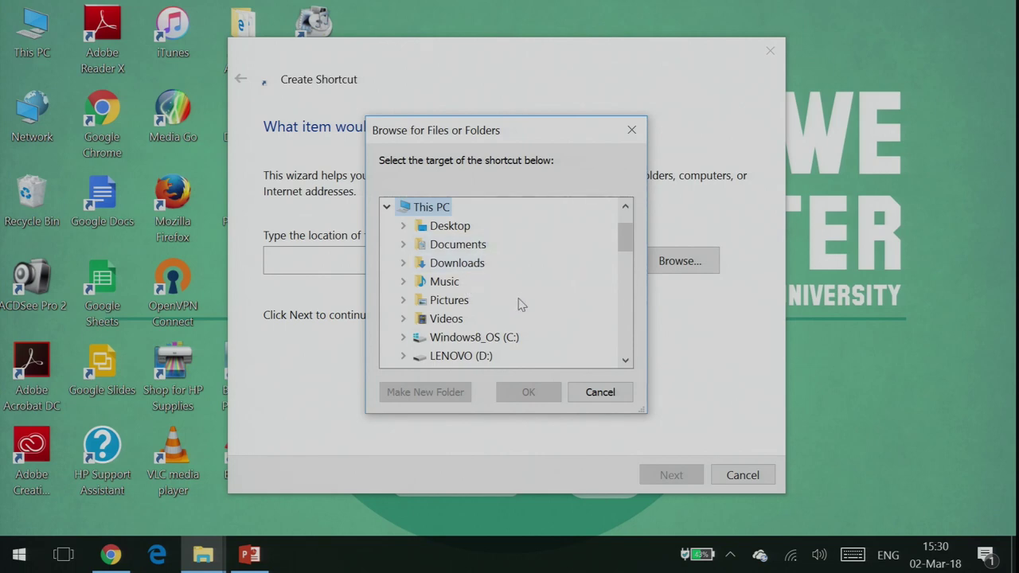
{"action": "scroll", "coordinate": [489, 269], "scroll_direction": "down", "scroll_amount": 2}
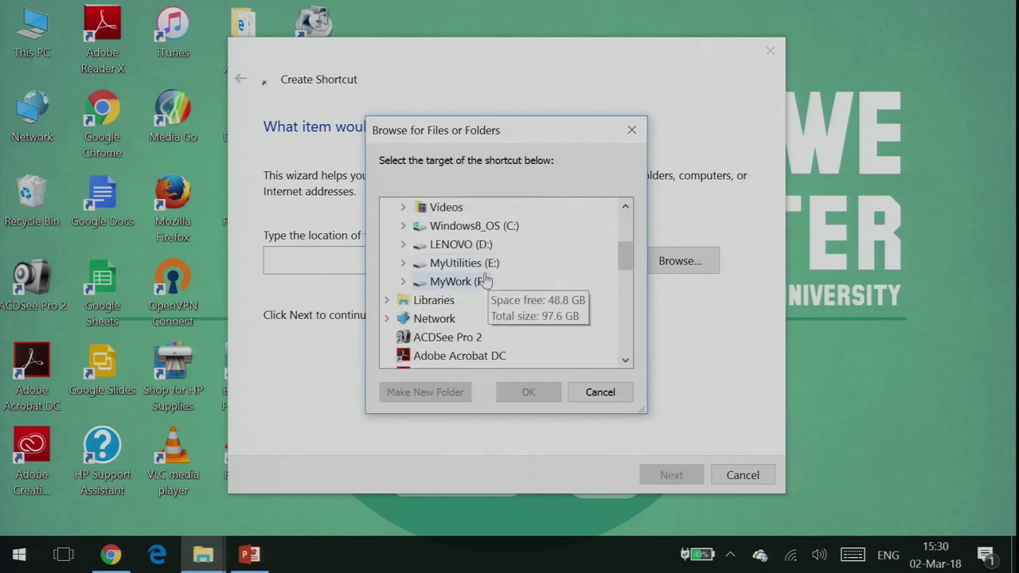
{"action": "scroll", "coordinate": [500, 271], "scroll_direction": "up", "scroll_amount": 3}
Step: Set the new shortcut's target to the Example folder inside OneDrive\KKU-Lenovo-PC\MOOCs
{"action": "double_click", "coordinate": [456, 231]}
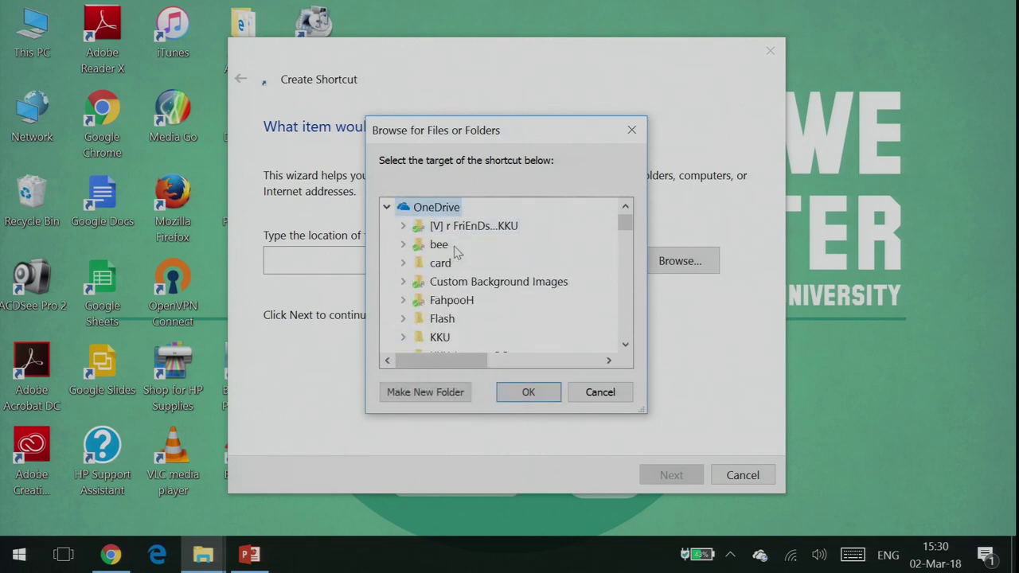
{"action": "scroll", "coordinate": [480, 312], "scroll_direction": "down", "scroll_amount": 1}
{"action": "double_click", "coordinate": [474, 303]}
{"action": "scroll", "coordinate": [526, 306], "scroll_direction": "down", "scroll_amount": 2}
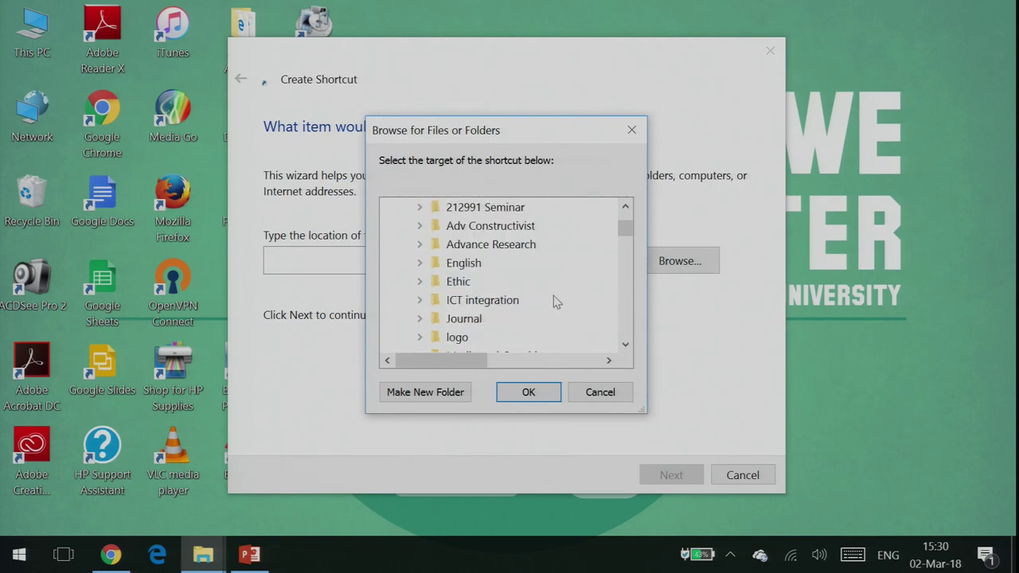
{"action": "double_click", "coordinate": [468, 319]}
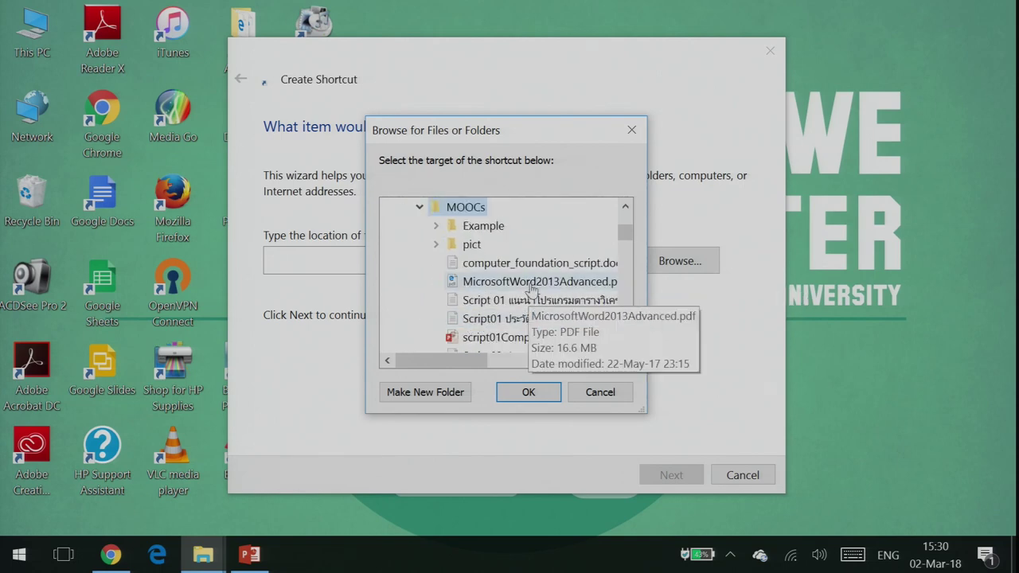
{"action": "double_click", "coordinate": [478, 226]}
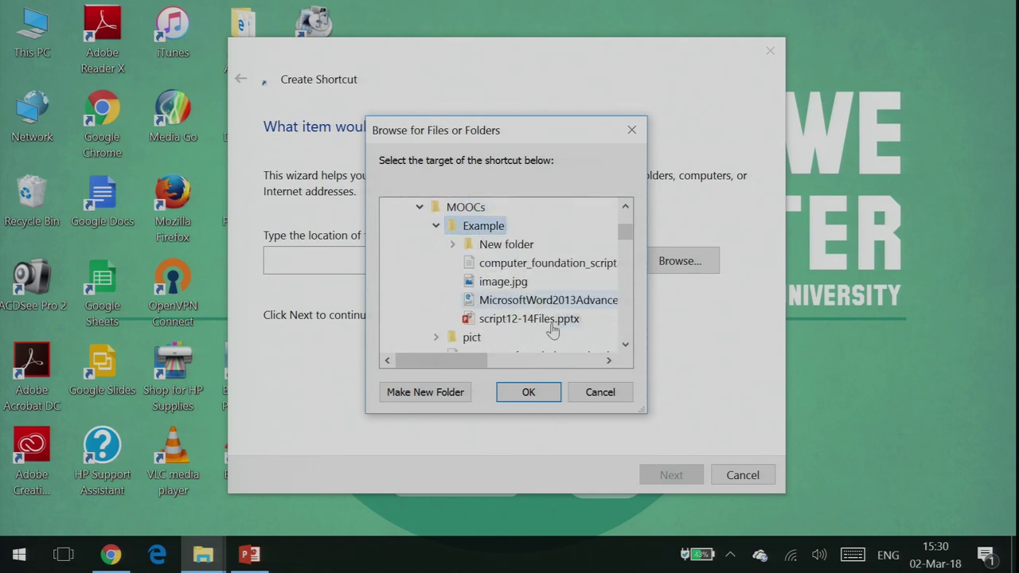
{"action": "left_click", "coordinate": [527, 393]}
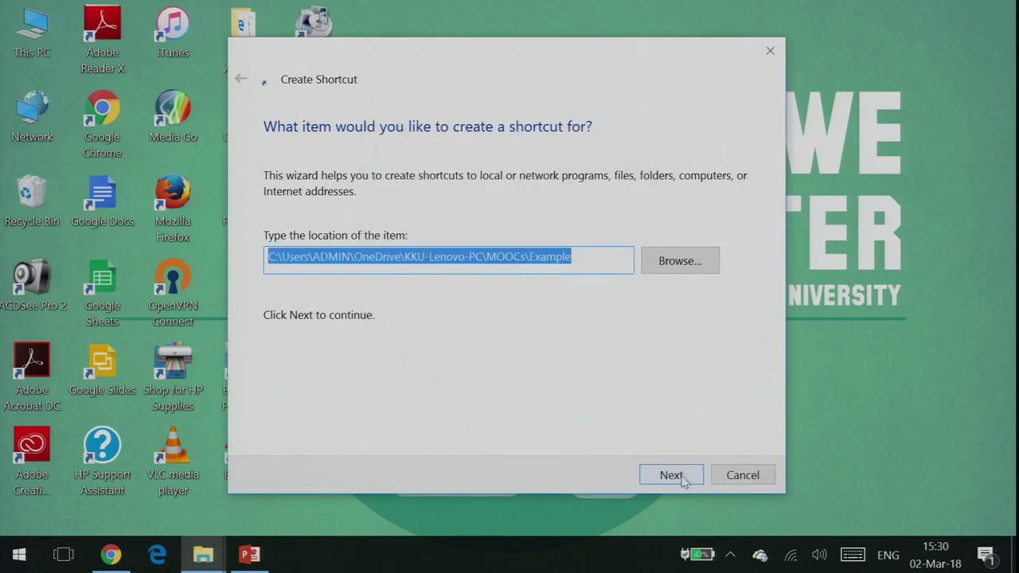
Step: Finish creating the shortcut with the name Example and place it beside the Google Drive icon on the desktop
{"action": "left_click", "coordinate": [678, 477]}
{"action": "left_click", "coordinate": [679, 475]}
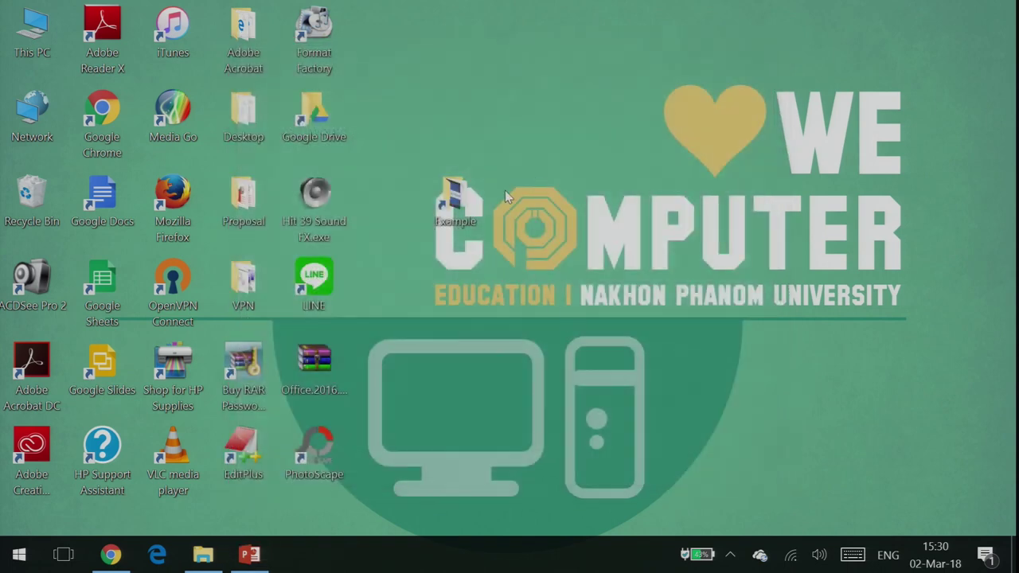
{"action": "left_click_drag", "start_coordinate": [456, 211], "coordinate": [385, 120]}
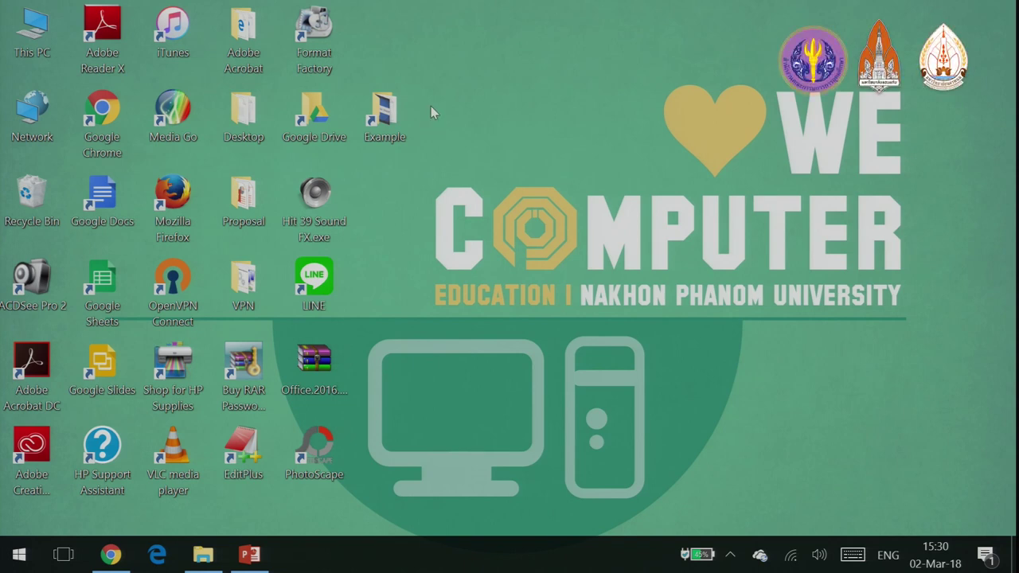
Step: Test the Example desktop shortcut by opening its folder twice, closing the folder window each time
{"action": "double_click", "coordinate": [384, 111]}
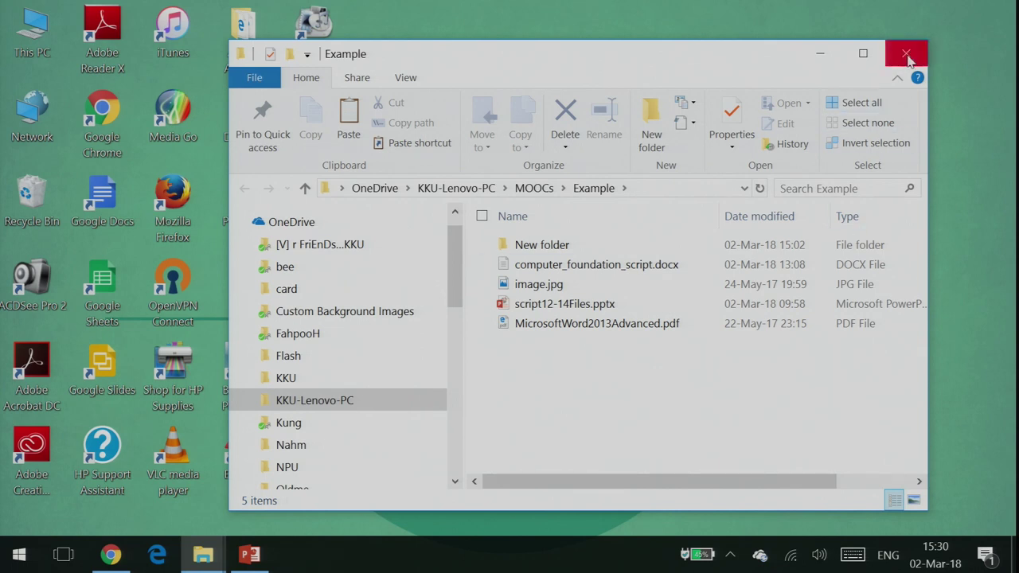
{"action": "left_click", "coordinate": [908, 56]}
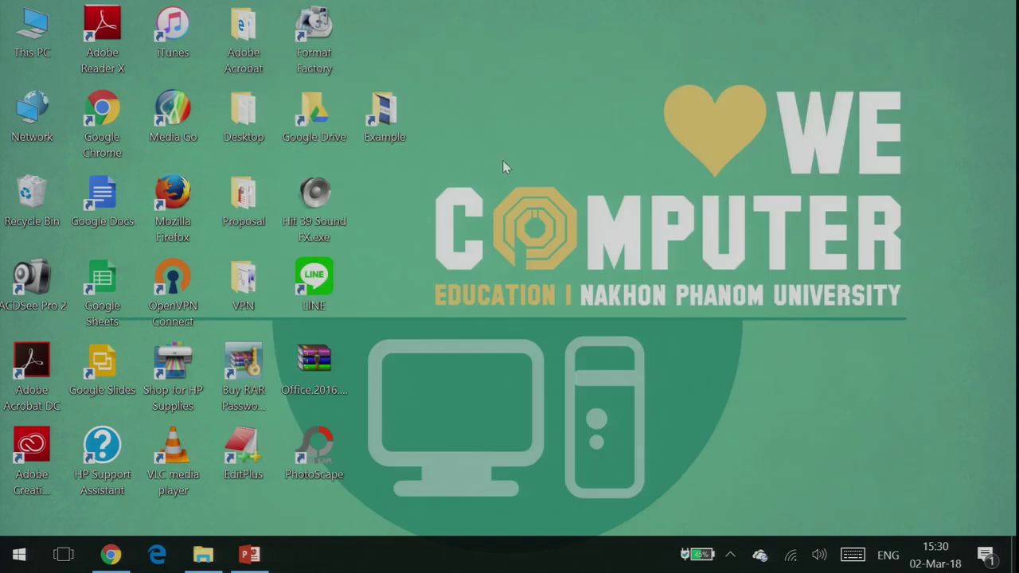
{"action": "double_click", "coordinate": [398, 128]}
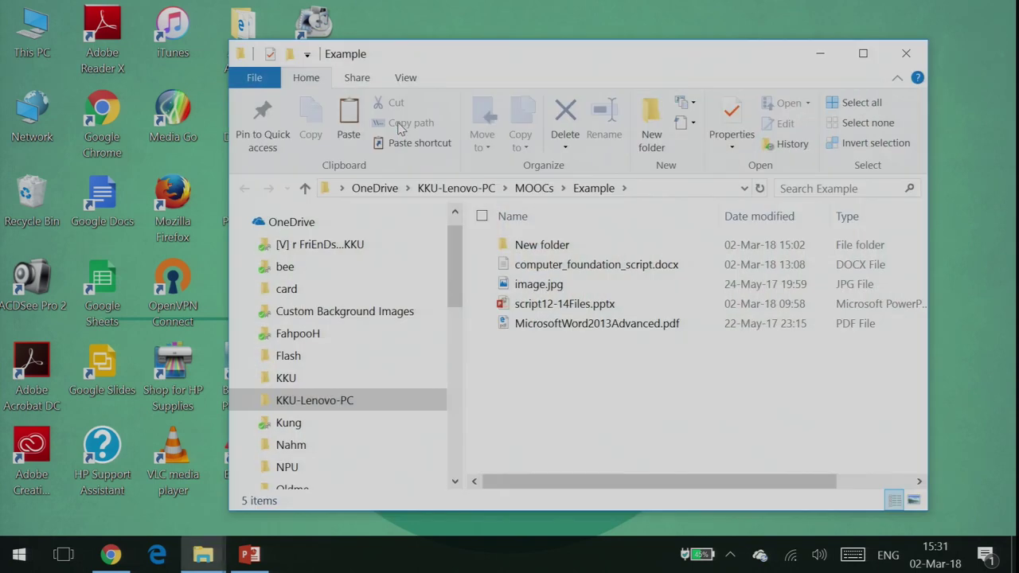
{"action": "left_click", "coordinate": [906, 54]}
Step: View the actions available for the Example shortcut and its shortcut properties, and close both without changes
{"action": "double_click", "coordinate": [385, 113]}
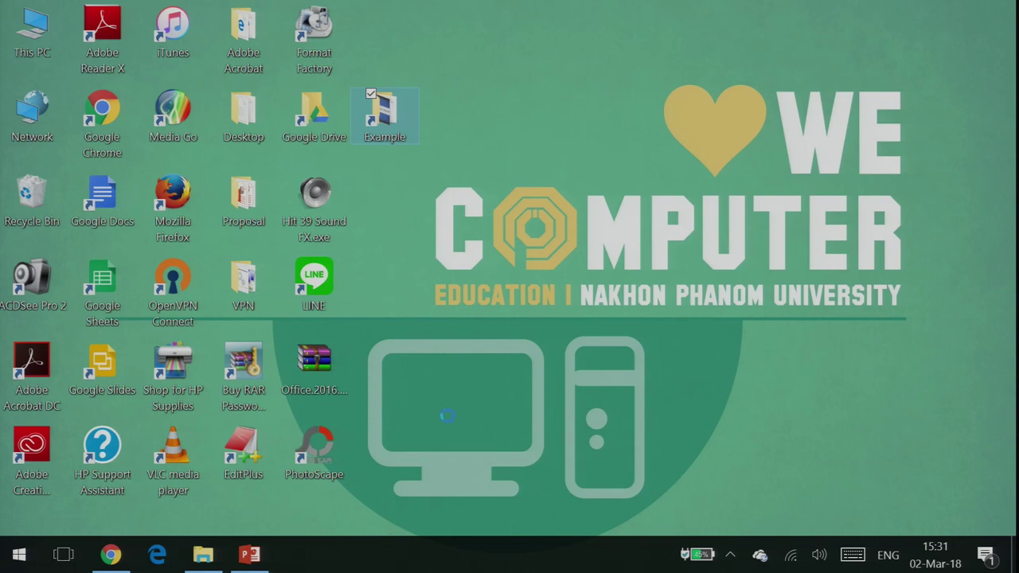
{"action": "key", "text": "shift+F10"}
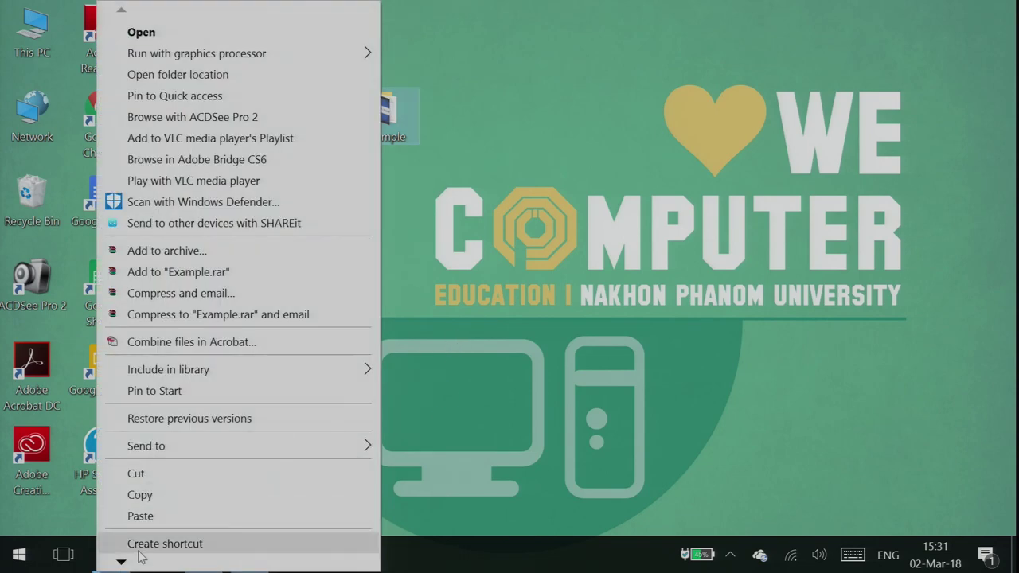
{"action": "mouse_move", "coordinate": [146, 555]}
{"action": "key", "text": "Escape"}
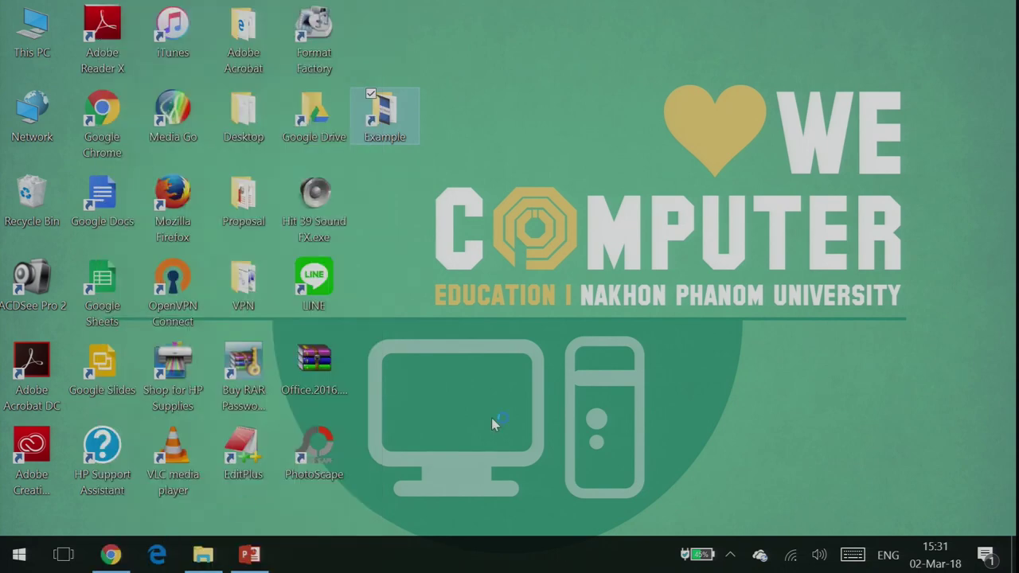
{"action": "left_click", "coordinate": [494, 309]}
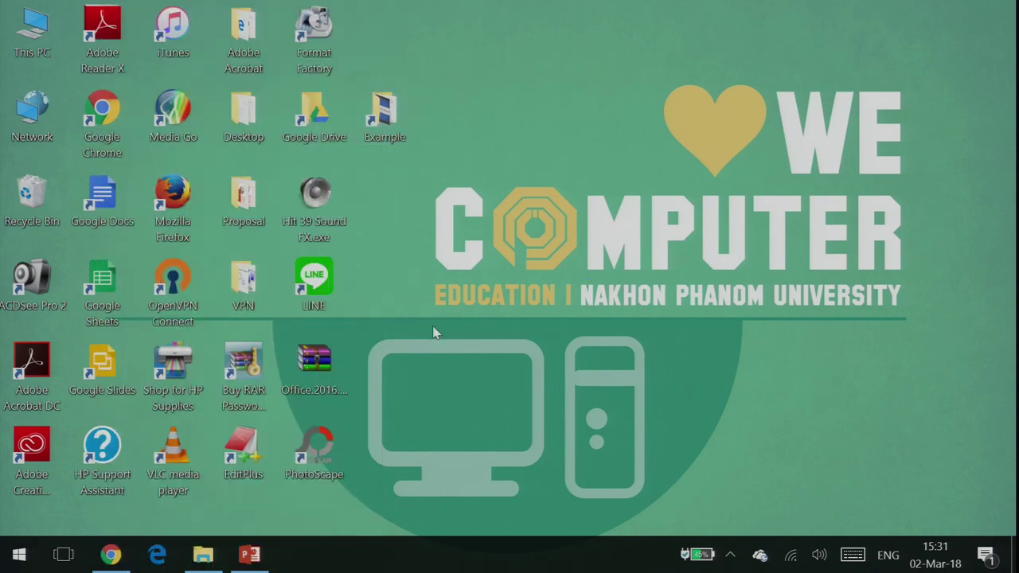
{"action": "key", "text": "alt+Return"}
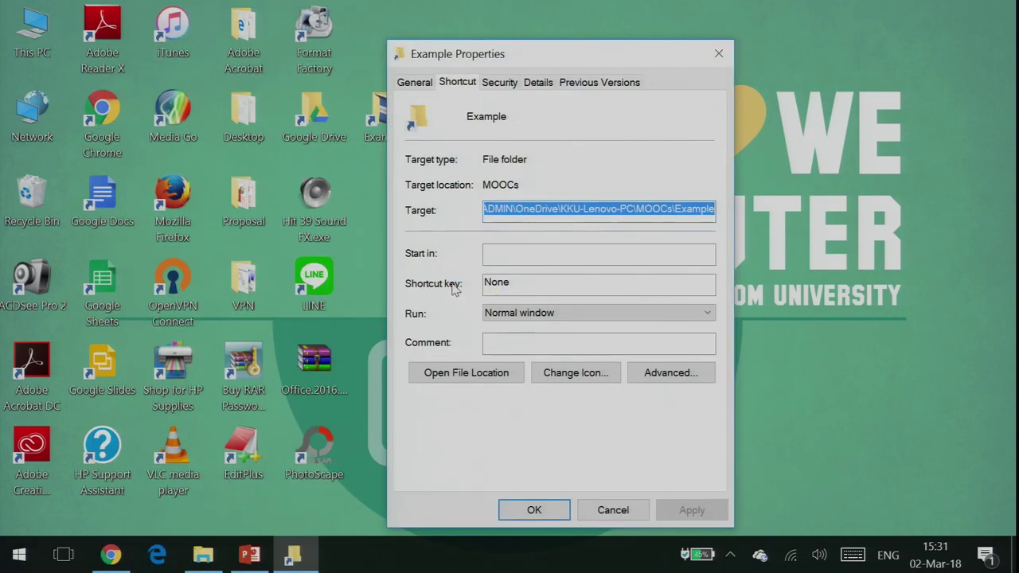
{"action": "key", "text": "Escape"}
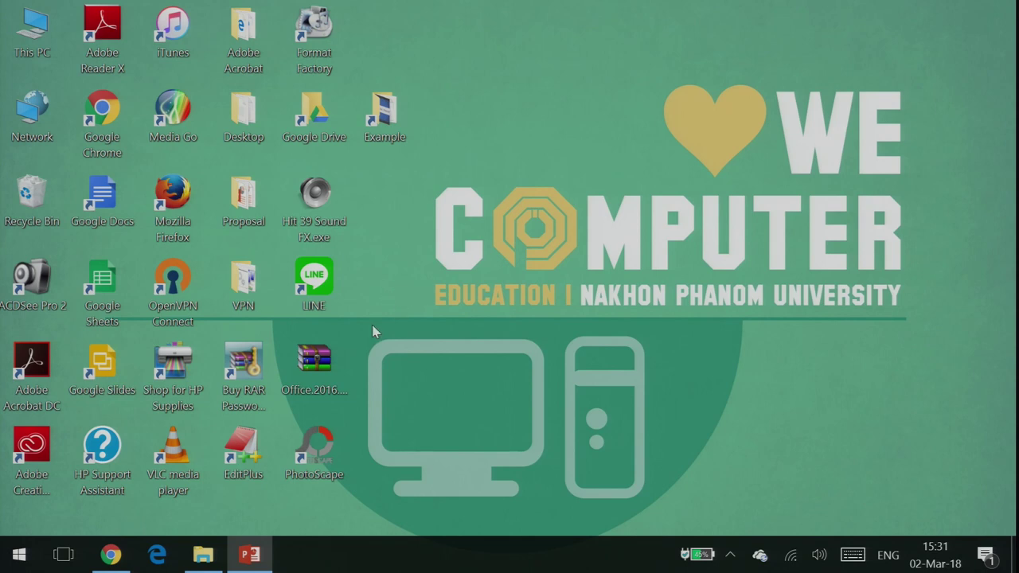
Step: Examine the Start menu's app list down to the entries under W and X
{"action": "left_click", "coordinate": [19, 555]}
{"action": "scroll", "coordinate": [126, 374], "scroll_direction": "down", "scroll_amount": 5}
{"action": "scroll", "coordinate": [126, 374], "scroll_direction": "down", "scroll_amount": 15}
{"action": "scroll", "coordinate": [156, 340], "scroll_direction": "down", "scroll_amount": 10}
{"action": "scroll", "coordinate": [156, 340], "scroll_direction": "down", "scroll_amount": 12}
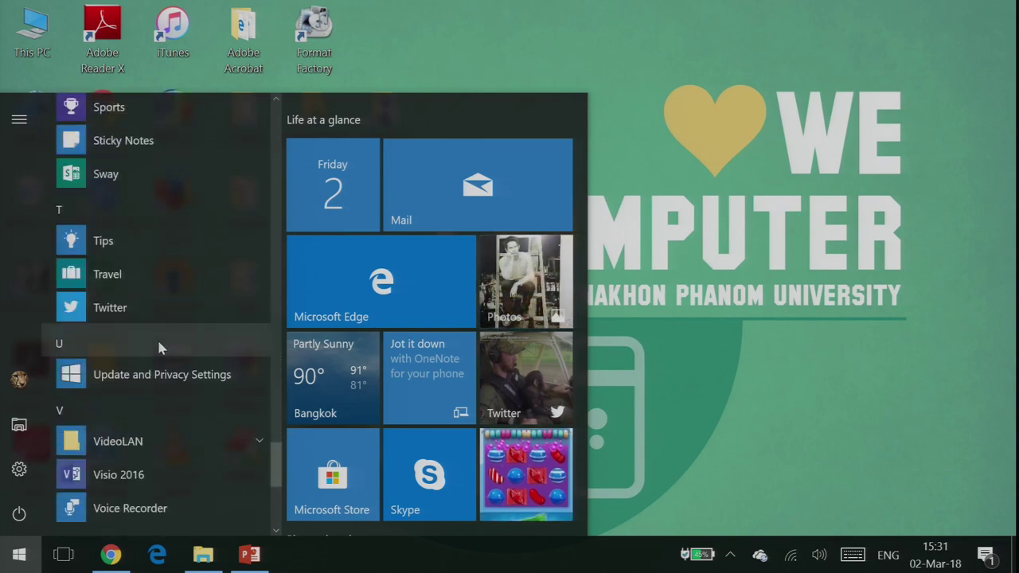
{"action": "scroll", "coordinate": [157, 337], "scroll_direction": "up", "scroll_amount": 5}
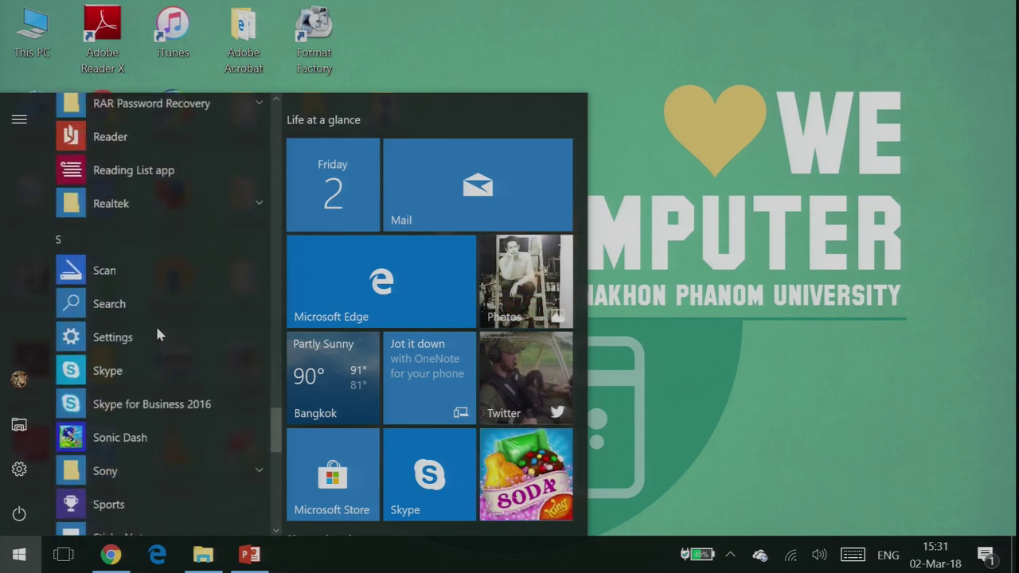
{"action": "scroll", "coordinate": [156, 336], "scroll_direction": "up", "scroll_amount": 5}
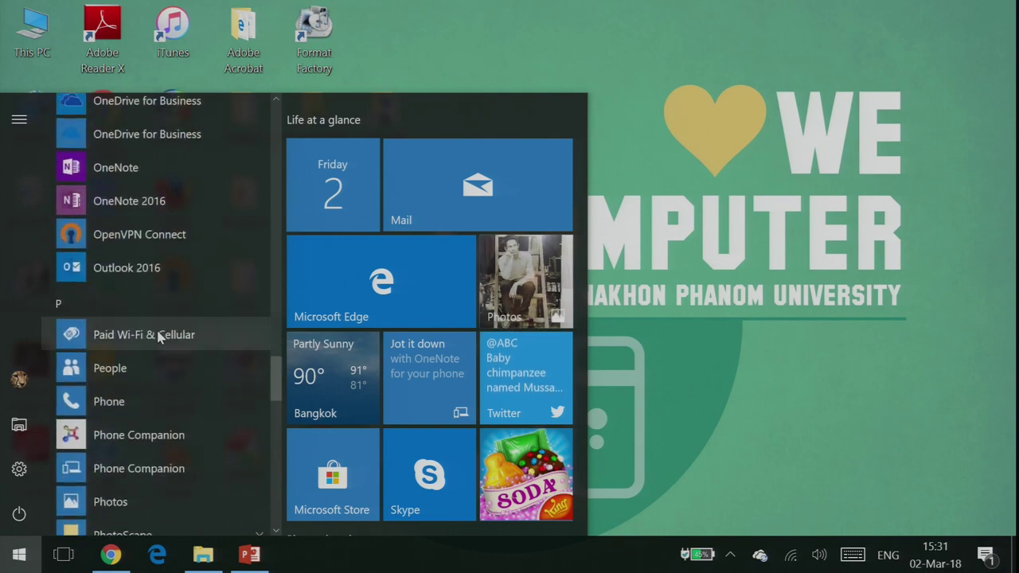
{"action": "scroll", "coordinate": [157, 335], "scroll_direction": "down", "scroll_amount": 14}
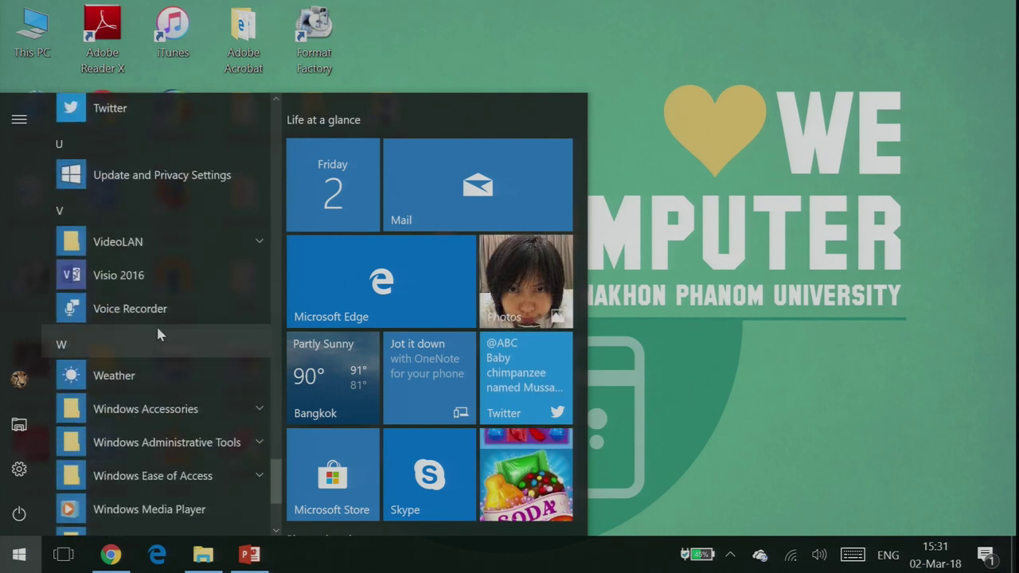
{"action": "scroll", "coordinate": [156, 326], "scroll_direction": "down", "scroll_amount": 5}
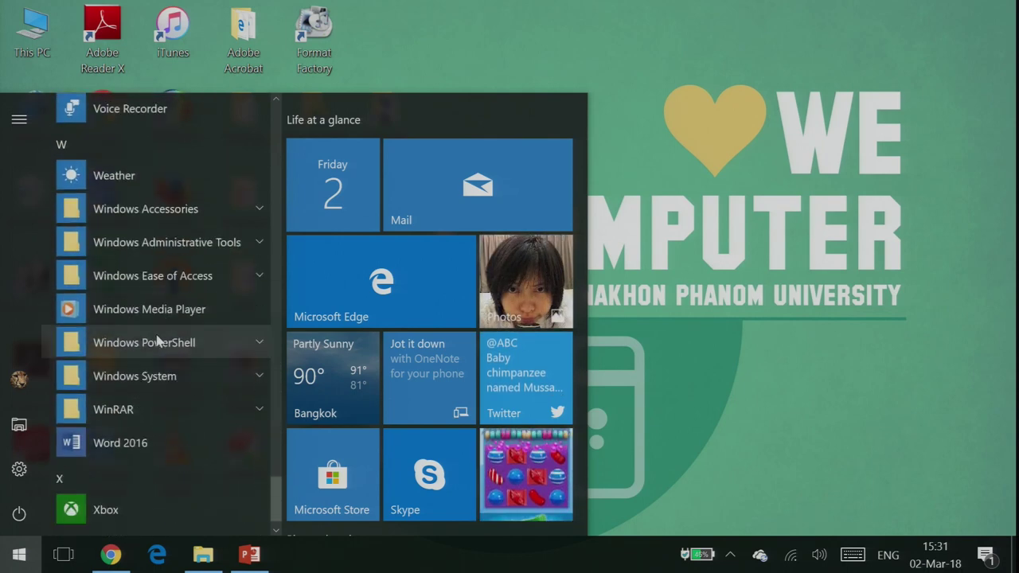
Step: Expand the Windows Accessories group in the Start menu and examine its programs from Character Map to XPS Viewer
{"action": "left_click", "coordinate": [259, 212]}
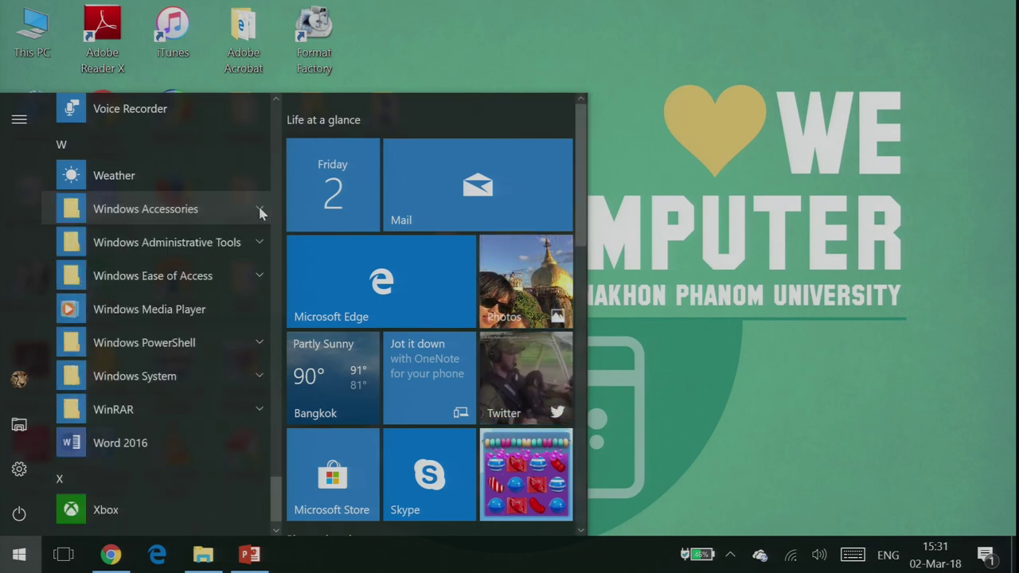
{"action": "scroll", "coordinate": [222, 243], "scroll_direction": "down", "scroll_amount": 3}
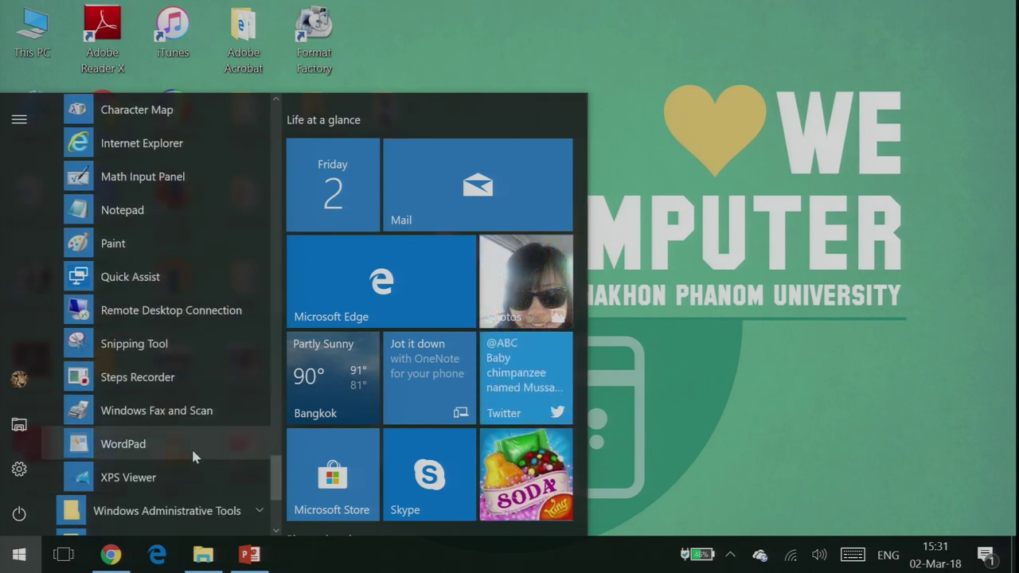
{"action": "scroll", "coordinate": [185, 398], "scroll_direction": "up", "scroll_amount": 2}
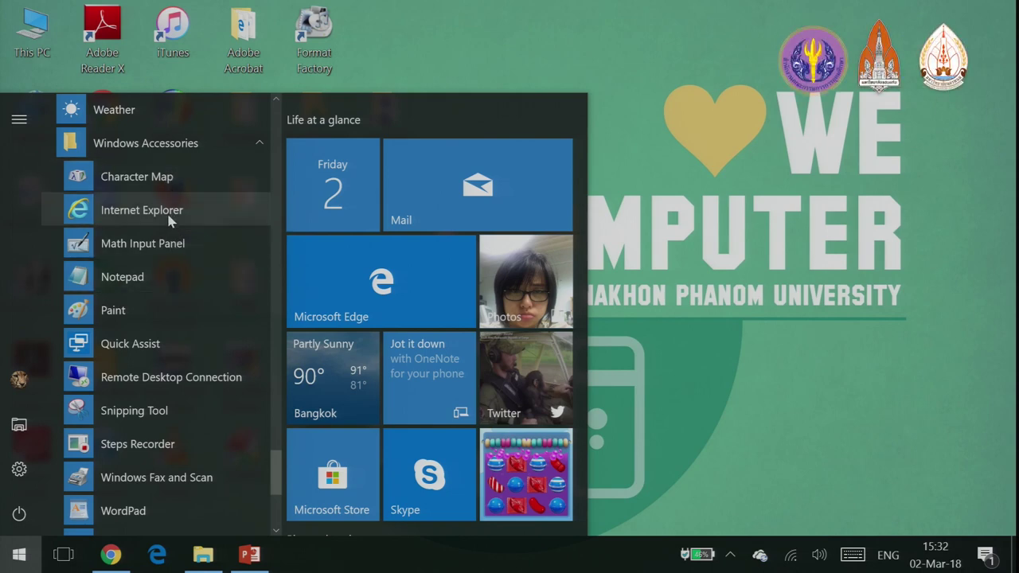
{"action": "scroll", "coordinate": [430, 278], "scroll_direction": "down", "scroll_amount": 8}
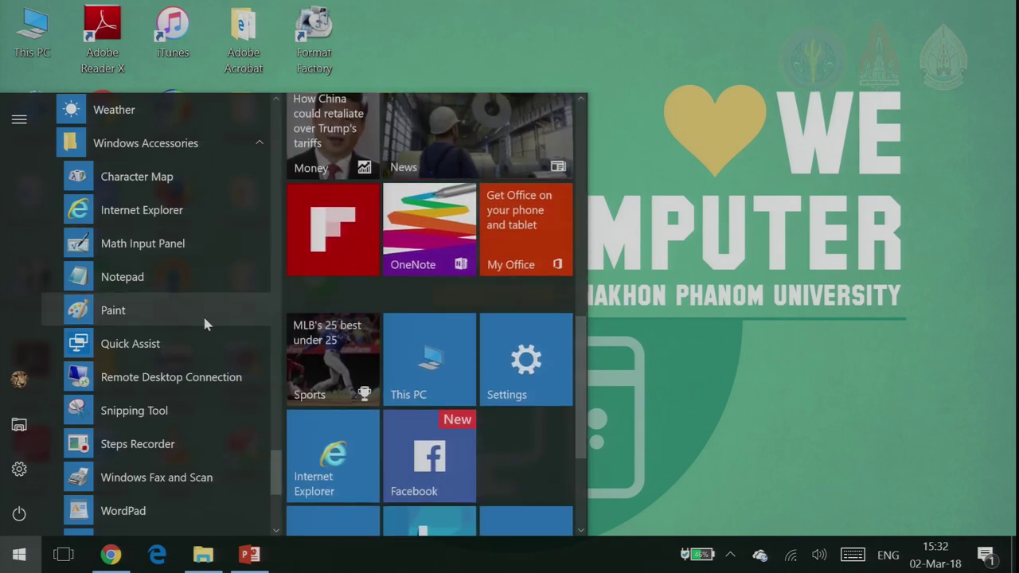
{"action": "scroll", "coordinate": [202, 350], "scroll_direction": "down", "scroll_amount": 3}
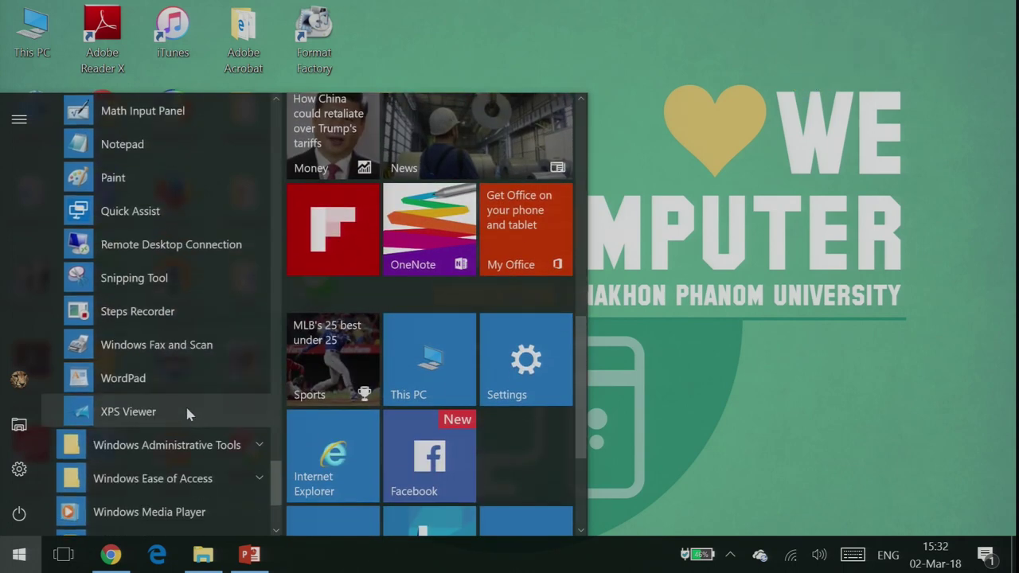
{"action": "scroll", "coordinate": [186, 410], "scroll_direction": "up", "scroll_amount": 3}
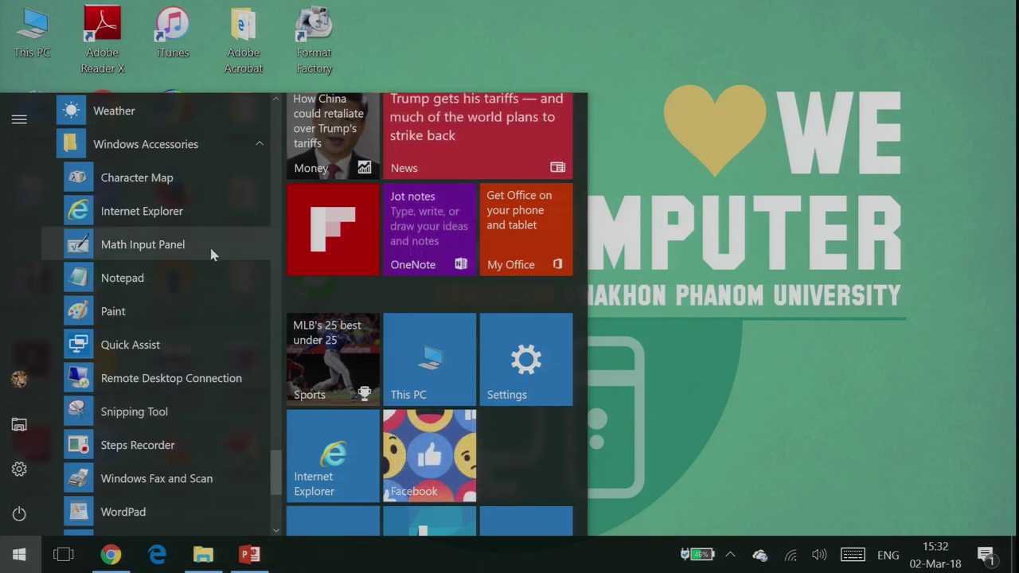
{"action": "scroll", "coordinate": [189, 301], "scroll_direction": "down", "scroll_amount": 1}
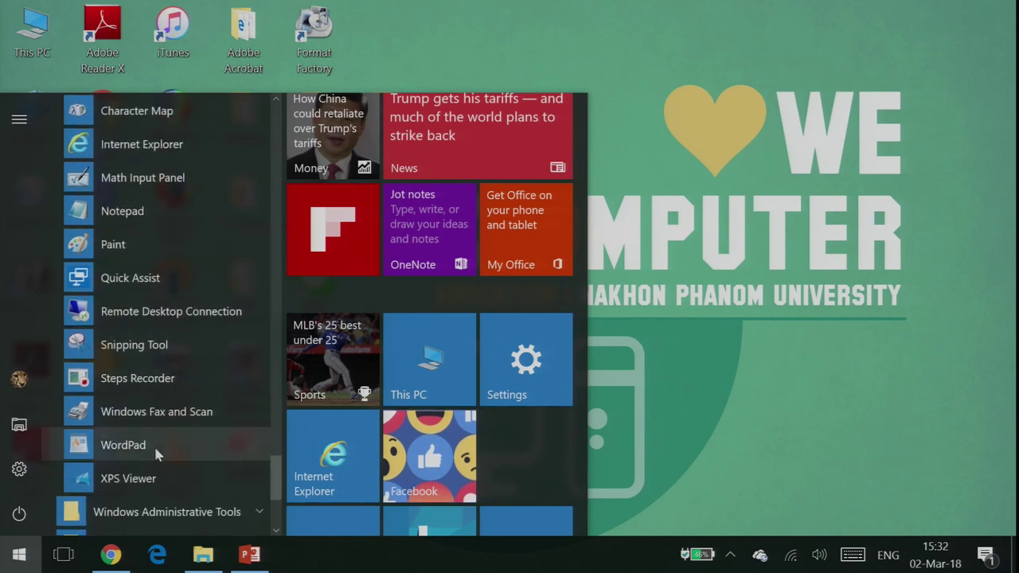